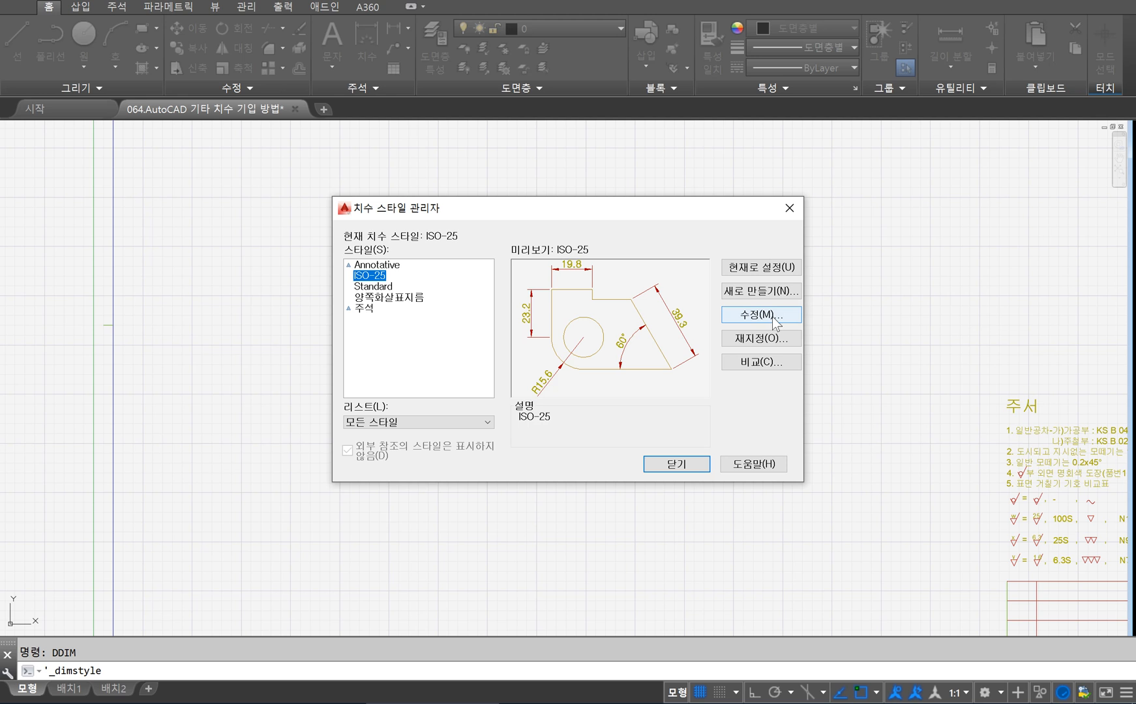
Step: Open the ISO-25 dimension style for modification and move its settings dialog to the middle of the drawing area
left_click(775, 318)
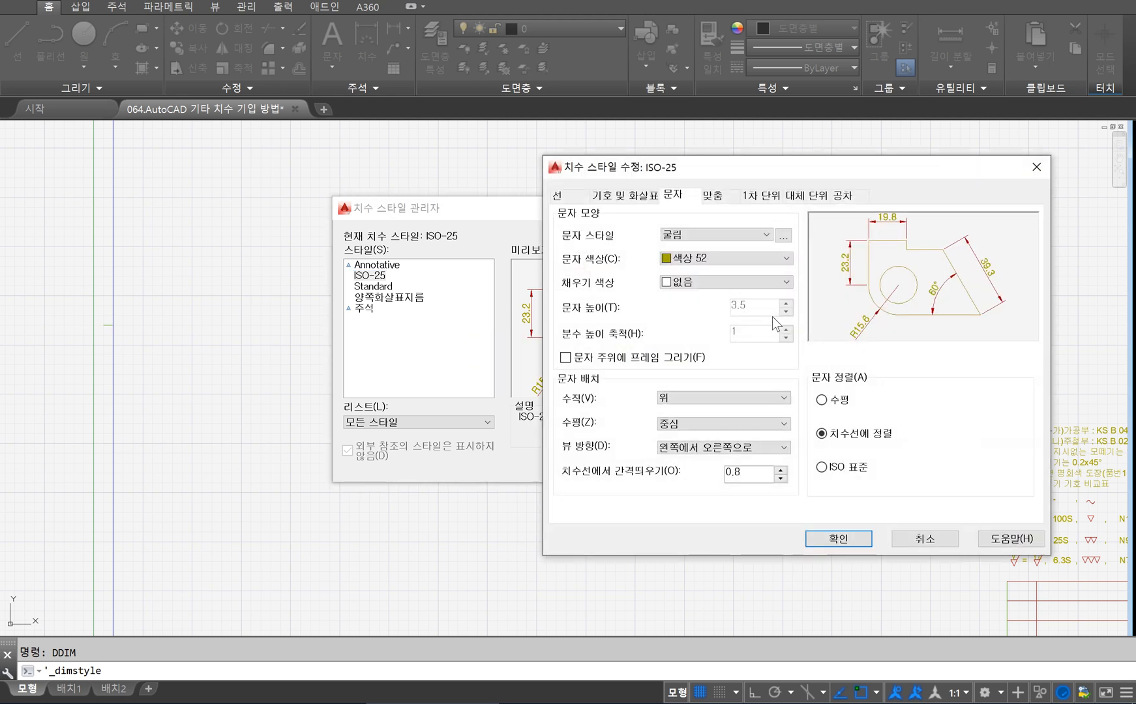
left_click_drag(745, 175, 567, 185)
Step: Look through the ISO-25 style's line, symbol and arrow, text, fit, primary unit, alternate unit and tolerance settings
left_click(467, 208)
left_click(495, 207)
left_click(535, 207)
left_click(584, 207)
left_click(665, 207)
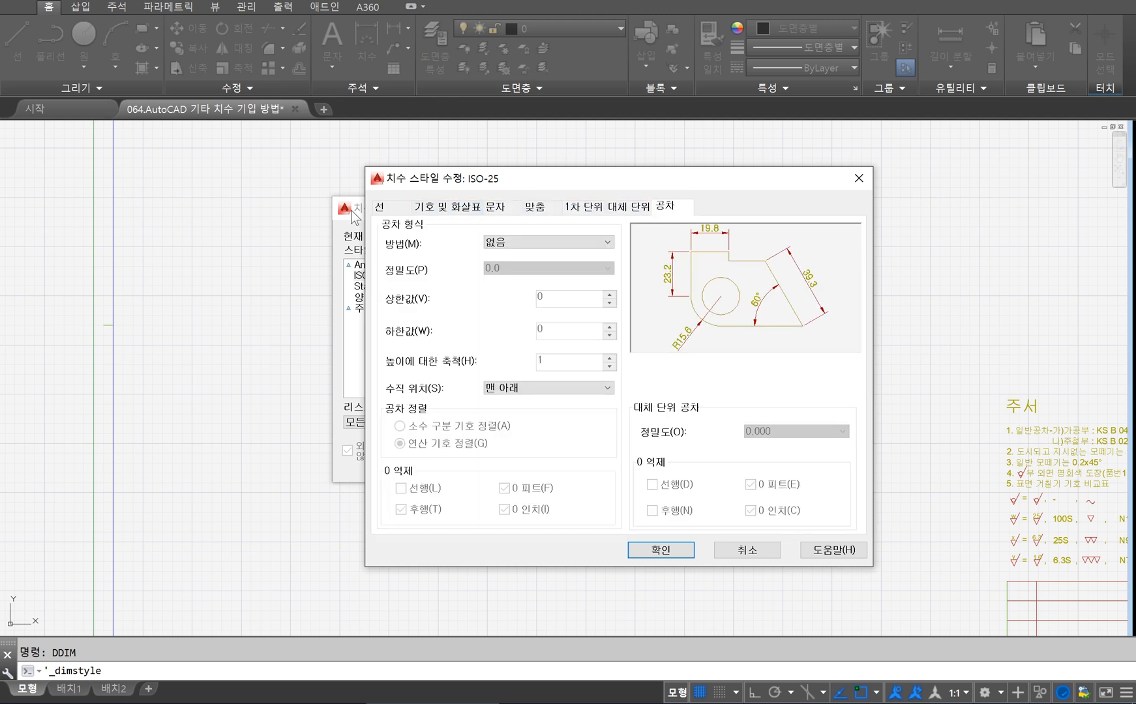
left_click(386, 209)
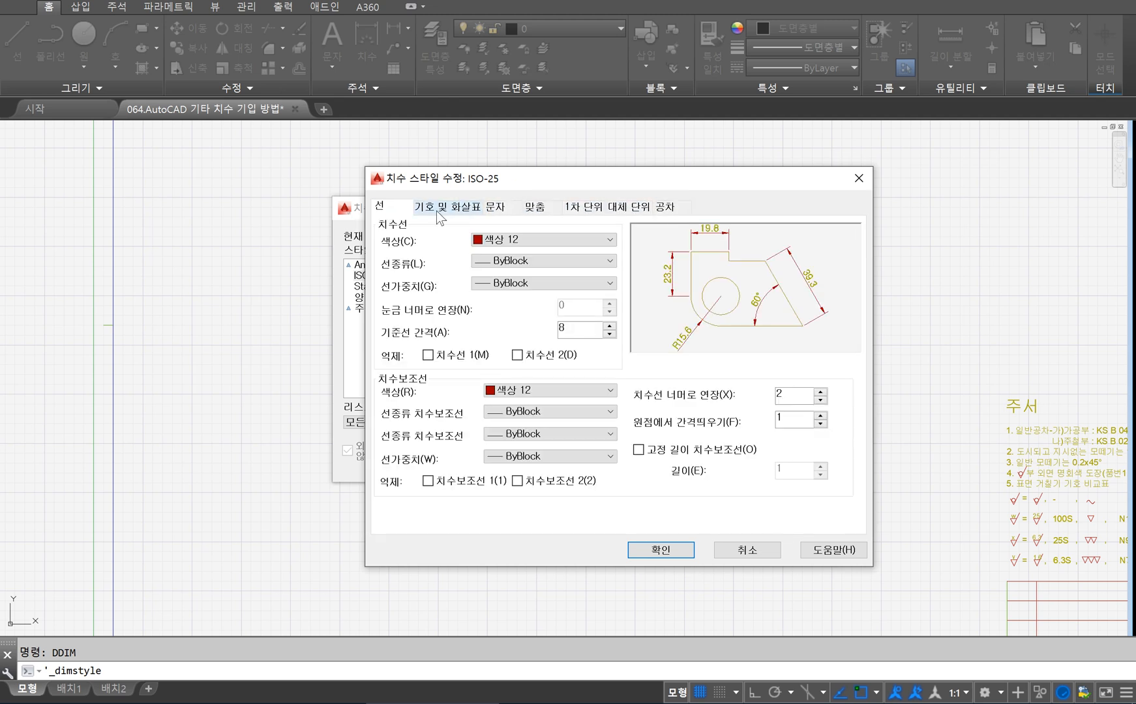
left_click(460, 207)
left_click(496, 206)
left_click(538, 207)
left_click(583, 207)
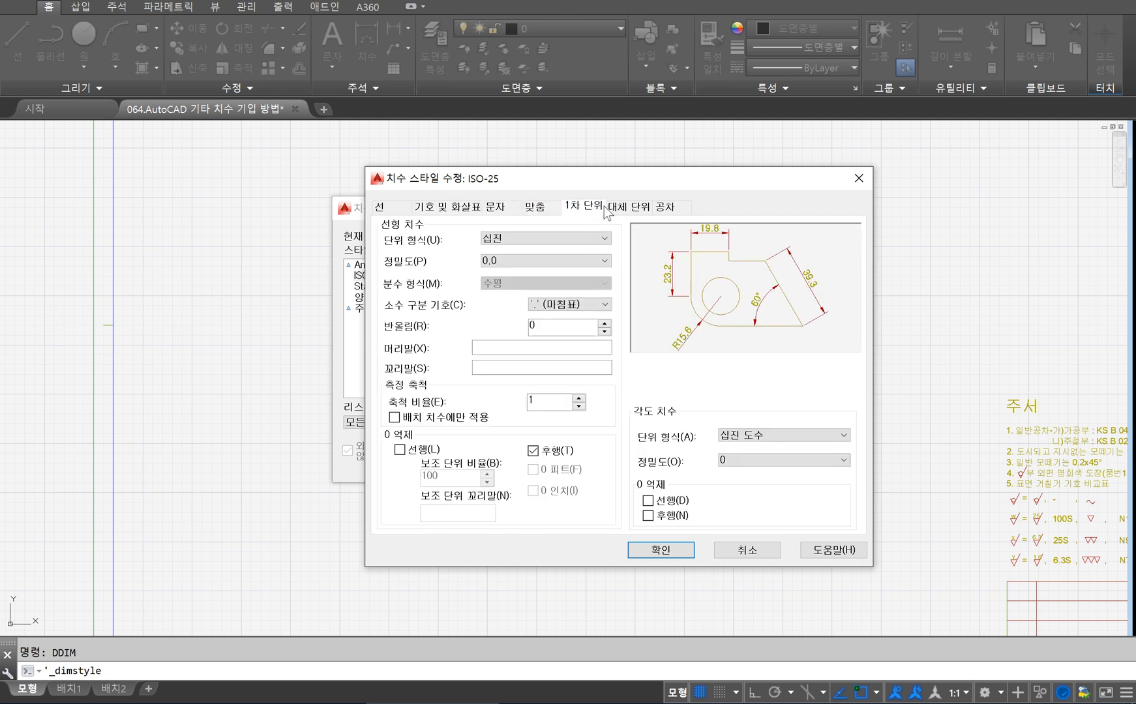
left_click(645, 211)
left_click(665, 207)
left_click(381, 207)
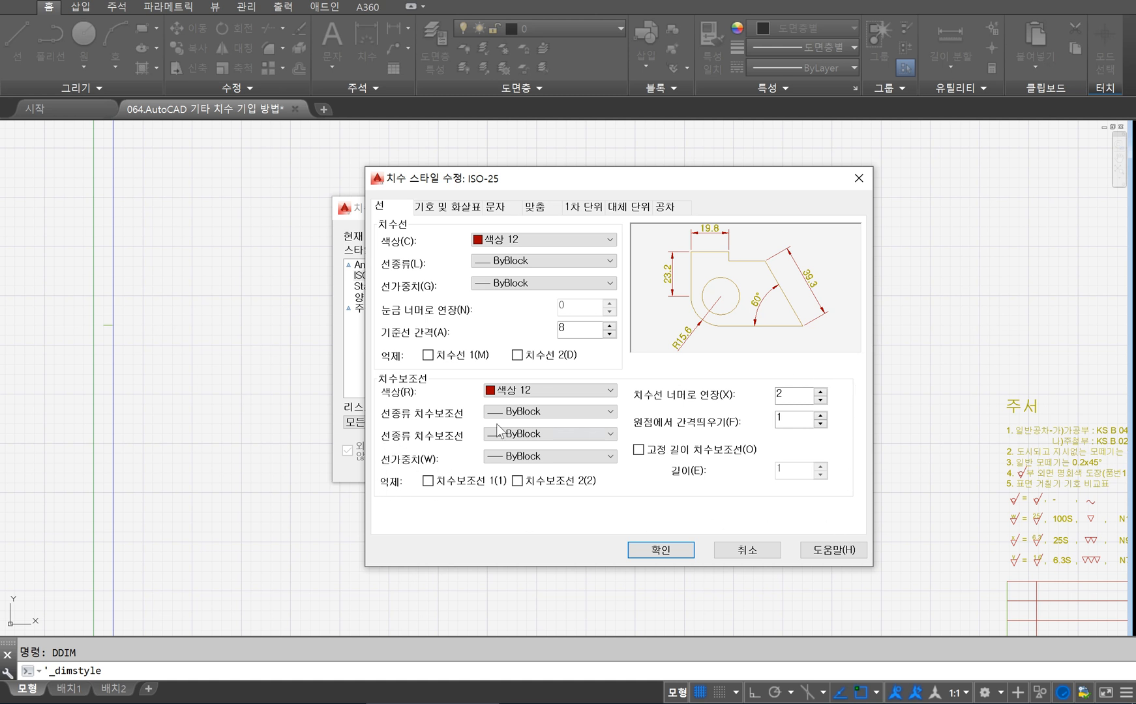
Step: Examine the colour, linetype and lineweight choices available for the ISO-25 style's dimension lines
left_click(508, 242)
left_click(519, 241)
left_click(510, 262)
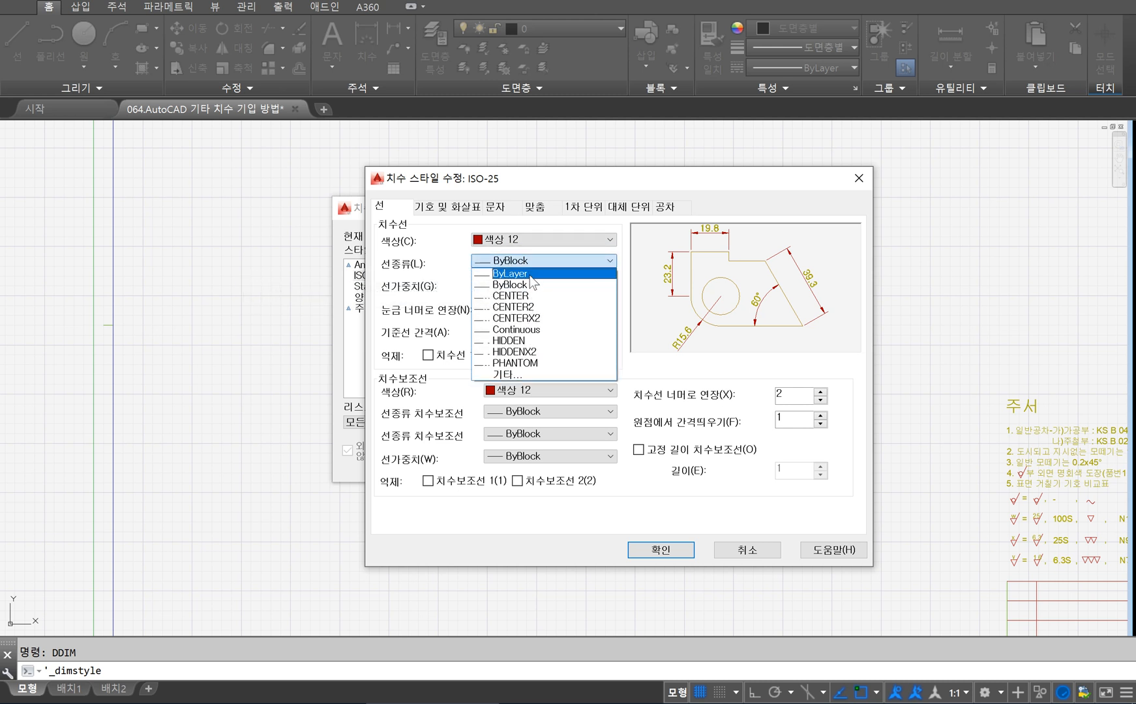
left_click(373, 260)
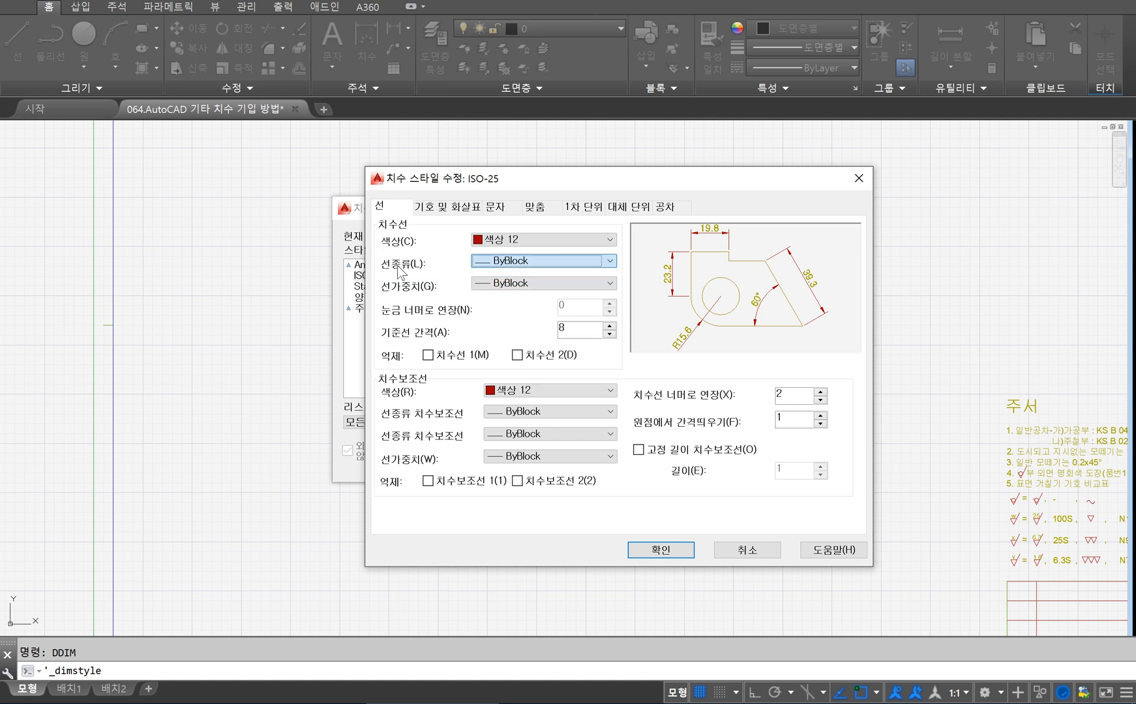
left_click(488, 282)
left_click(518, 285)
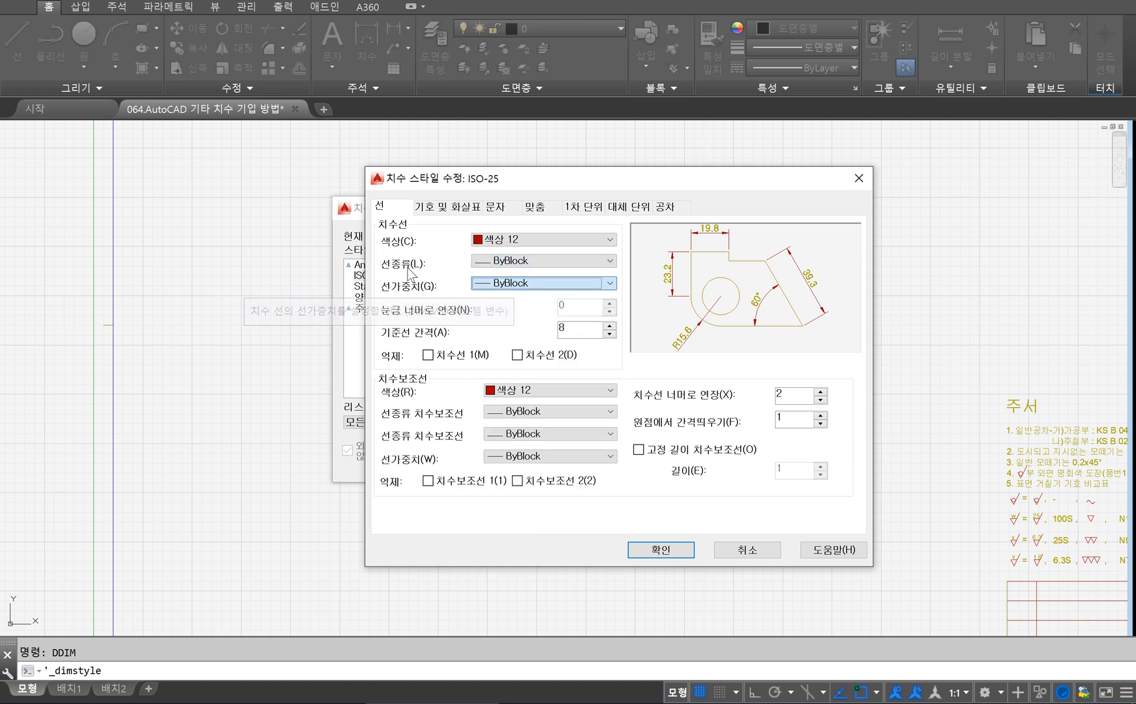
left_click(513, 241)
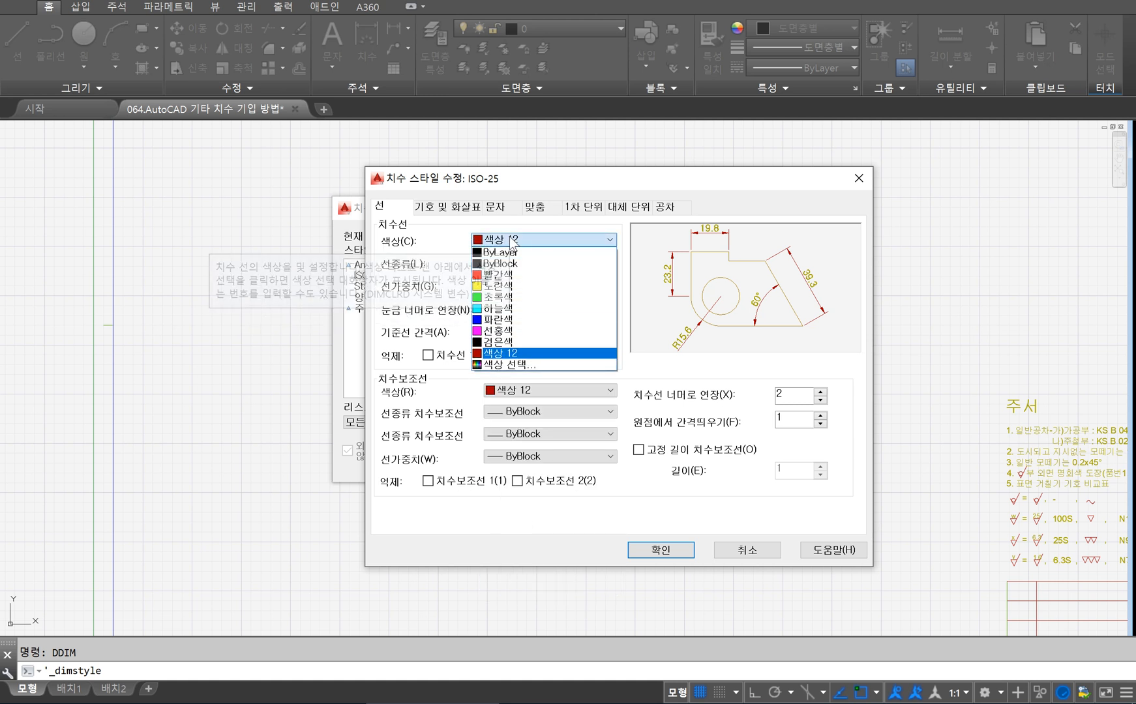
left_click(514, 241)
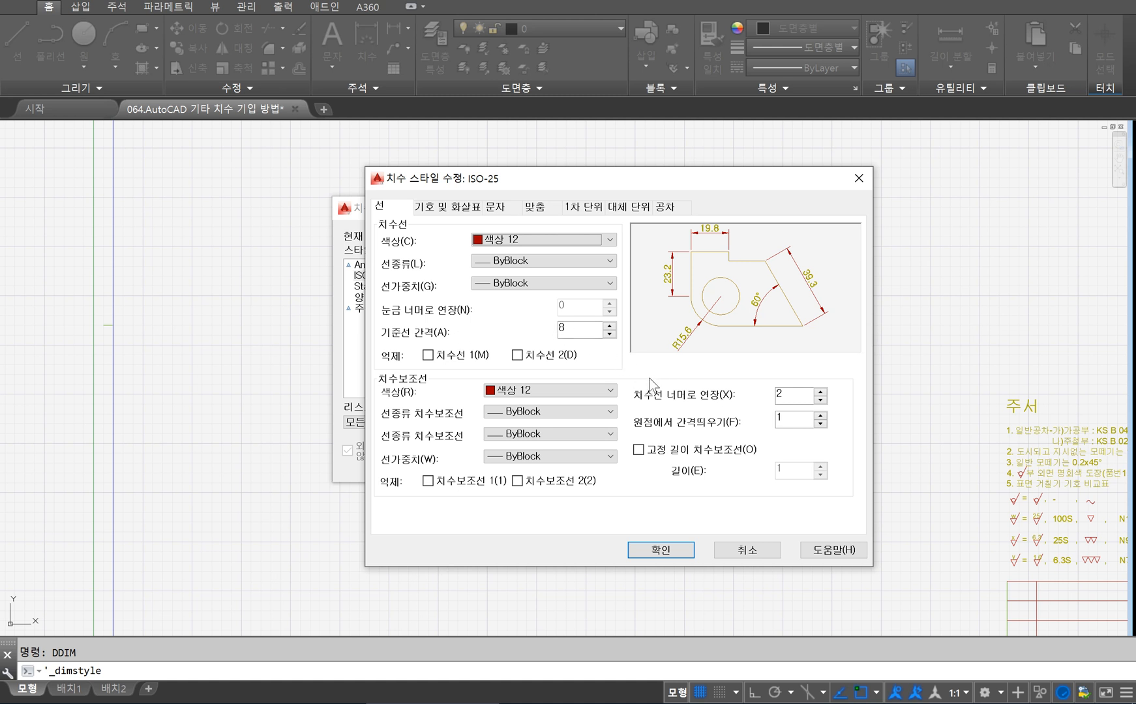
Step: Try suppressing dimension line 1 and dimension line 2 in turn, clearing each suppression after previewing it
mouse_move(543, 334)
left_click(427, 354)
left_click(428, 355)
left_click(517, 356)
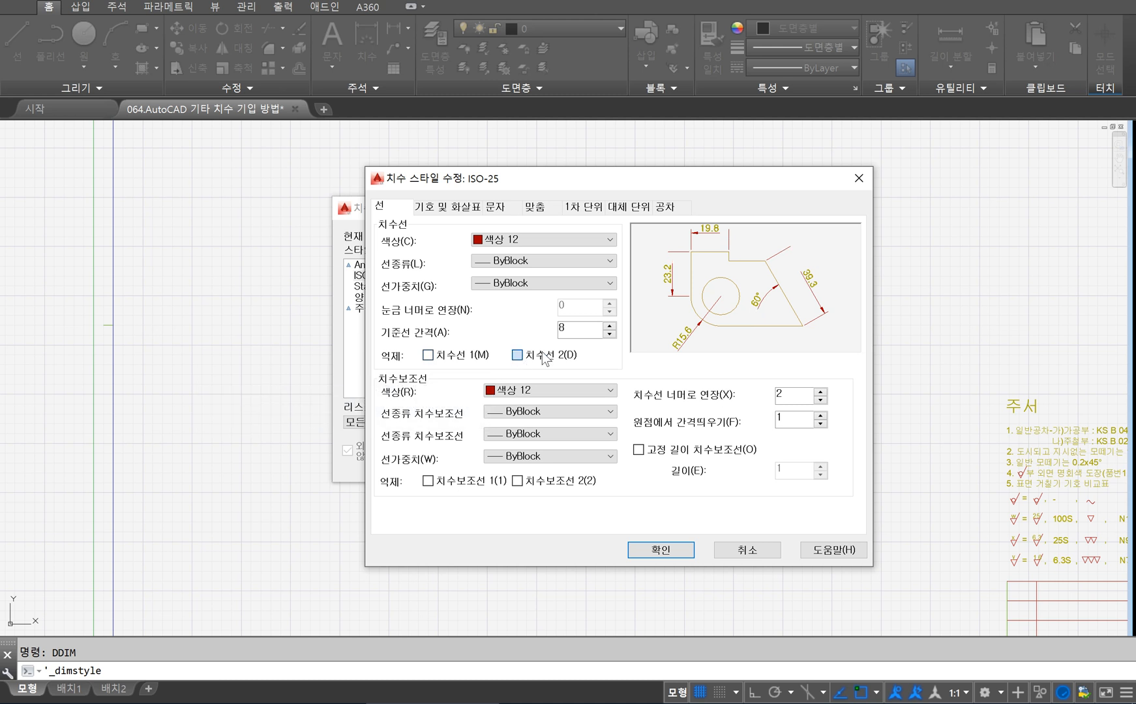
left_click(517, 355)
left_click(428, 356)
left_click(428, 355)
Step: Examine the extension lines' colour and lineweight choices and their offset from the origin
left_click(559, 390)
left_click(559, 390)
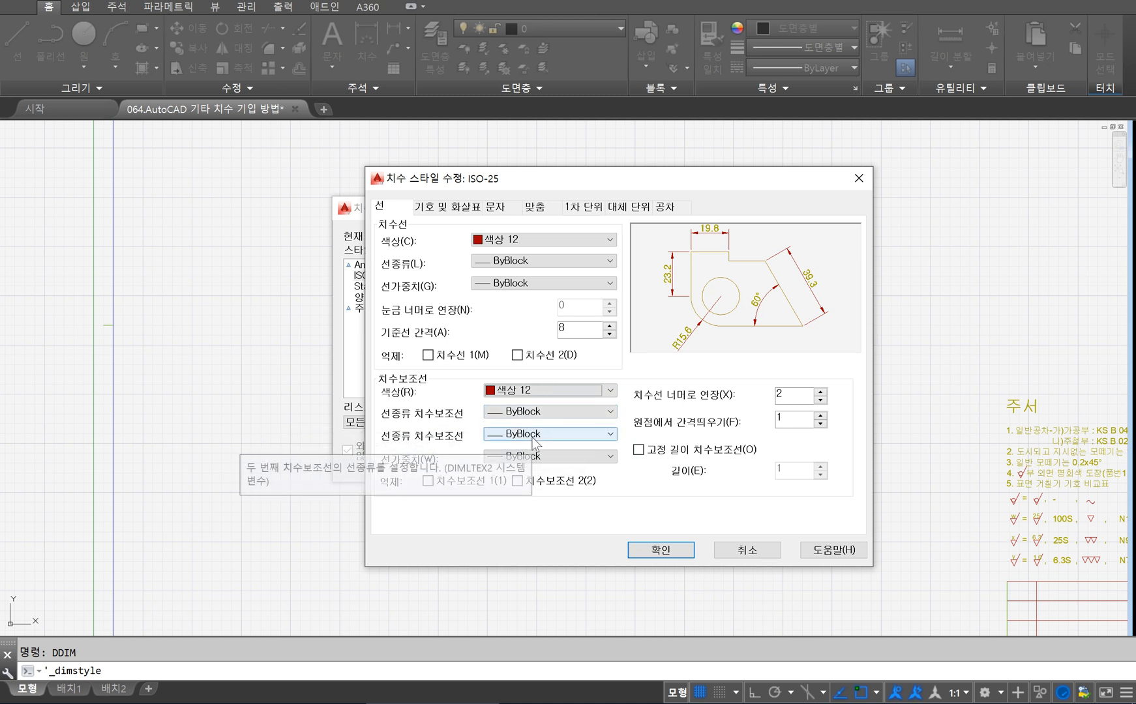
left_click(565, 456)
left_click(565, 455)
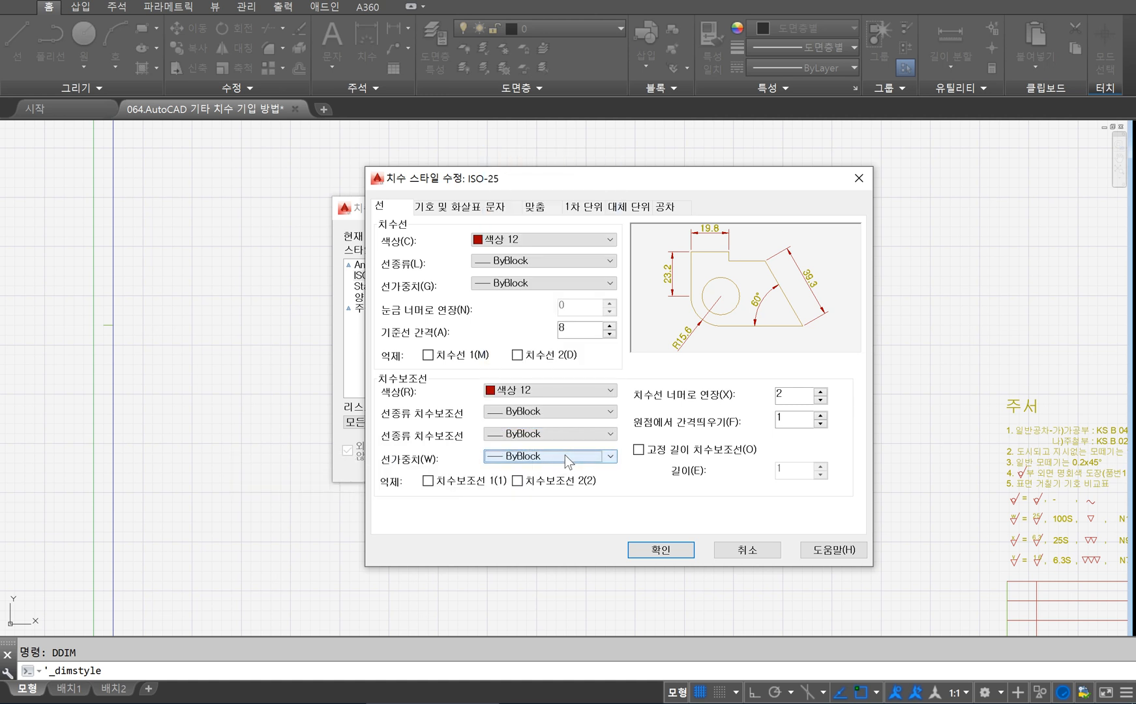
left_click(565, 455)
left_click(565, 456)
left_click(565, 455)
left_click(565, 455)
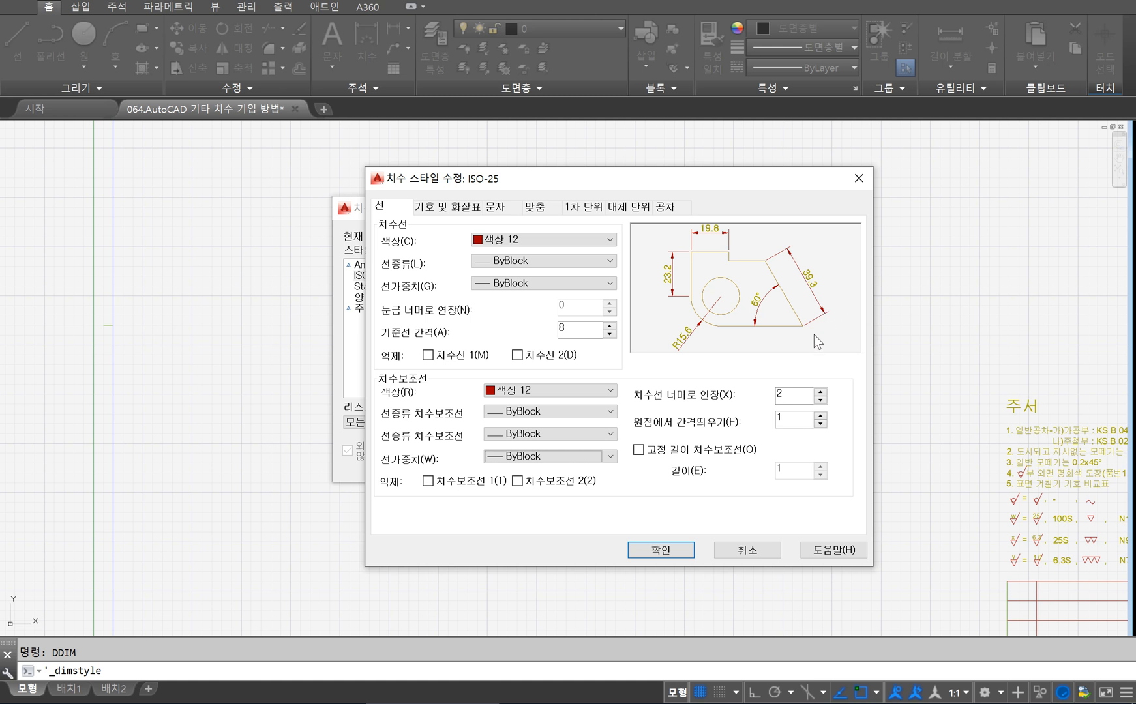
left_click(786, 421)
Step: Examine the arrowhead choices for the first and second dimension ends and for leaders in the ISO-25 style
left_click(462, 206)
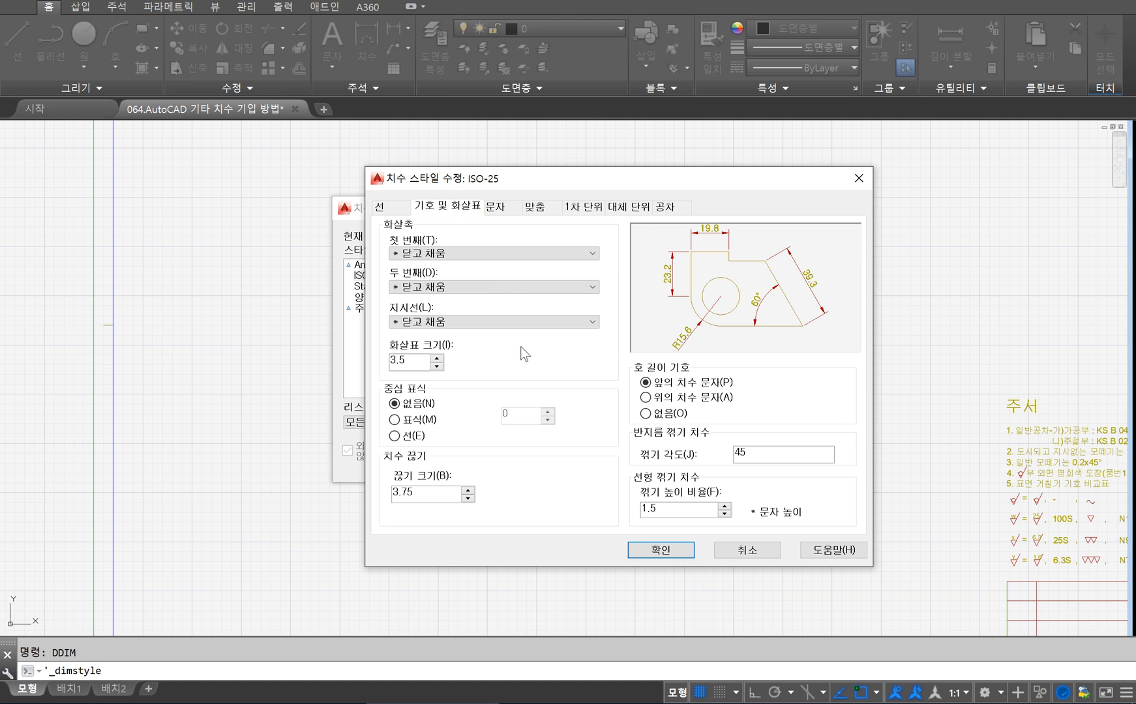
left_click(504, 248)
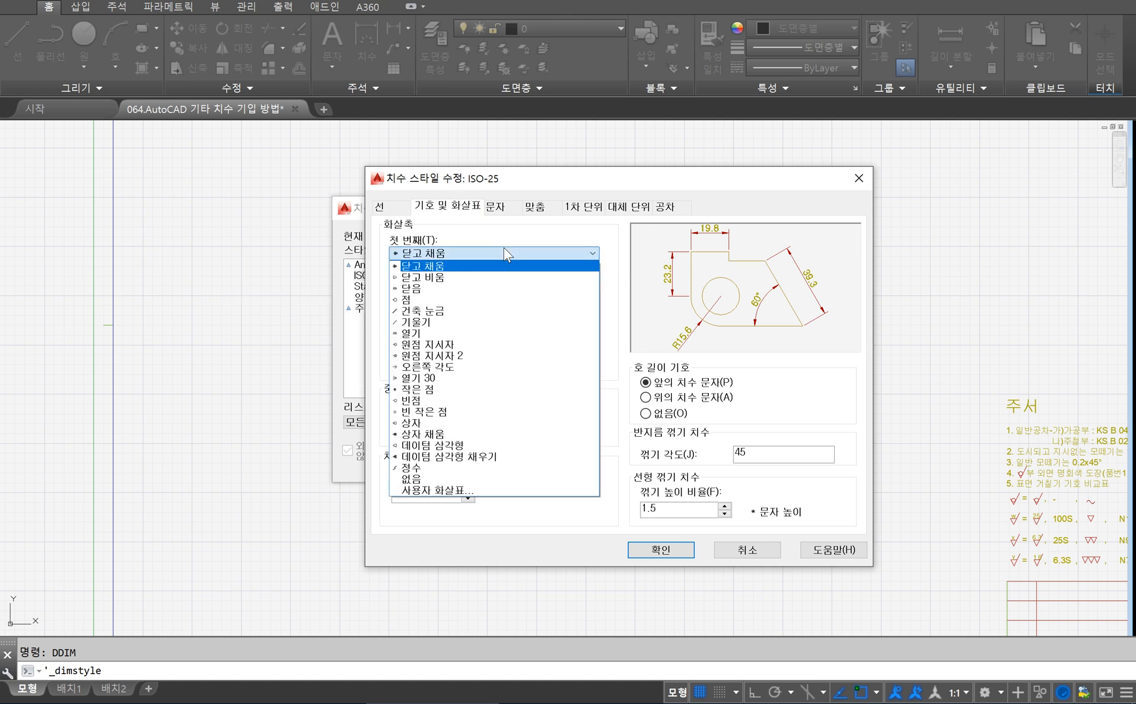
left_click(503, 248)
left_click(493, 290)
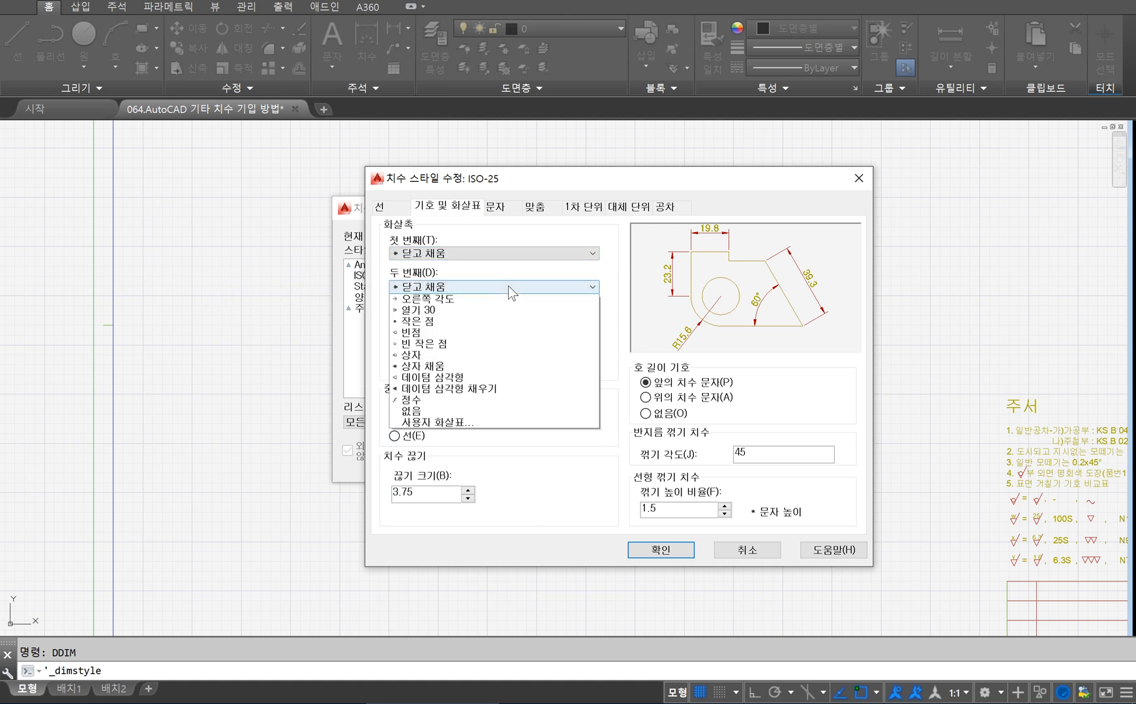
left_click(508, 285)
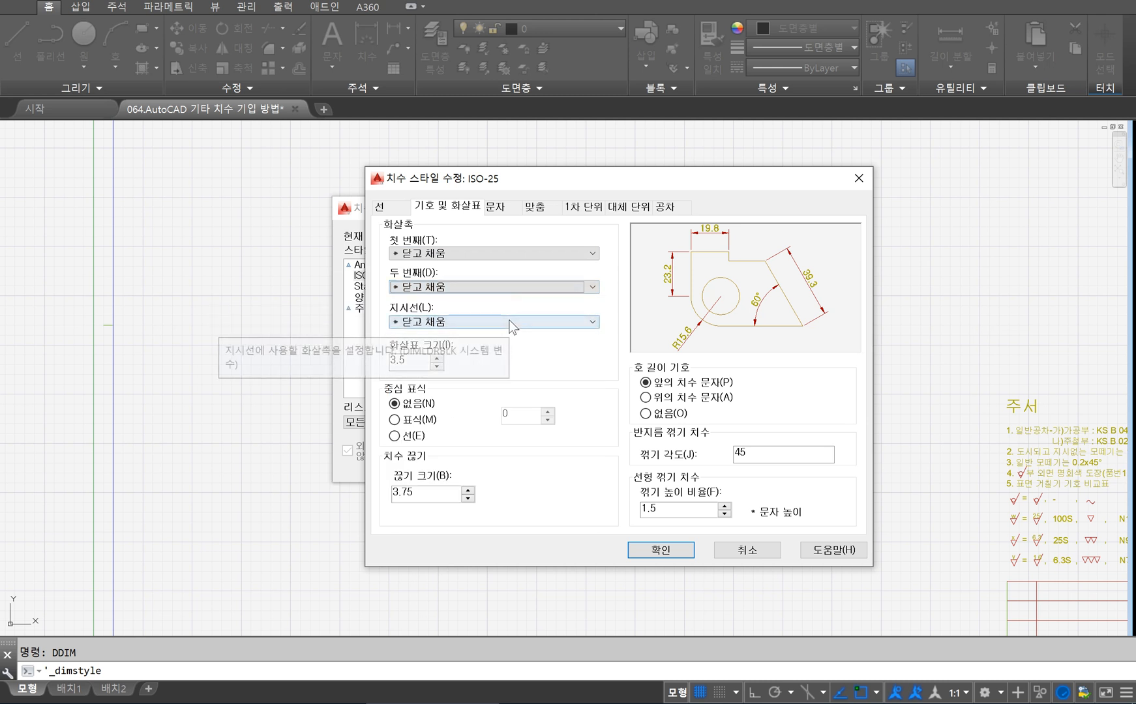
left_click(510, 321)
left_click(513, 324)
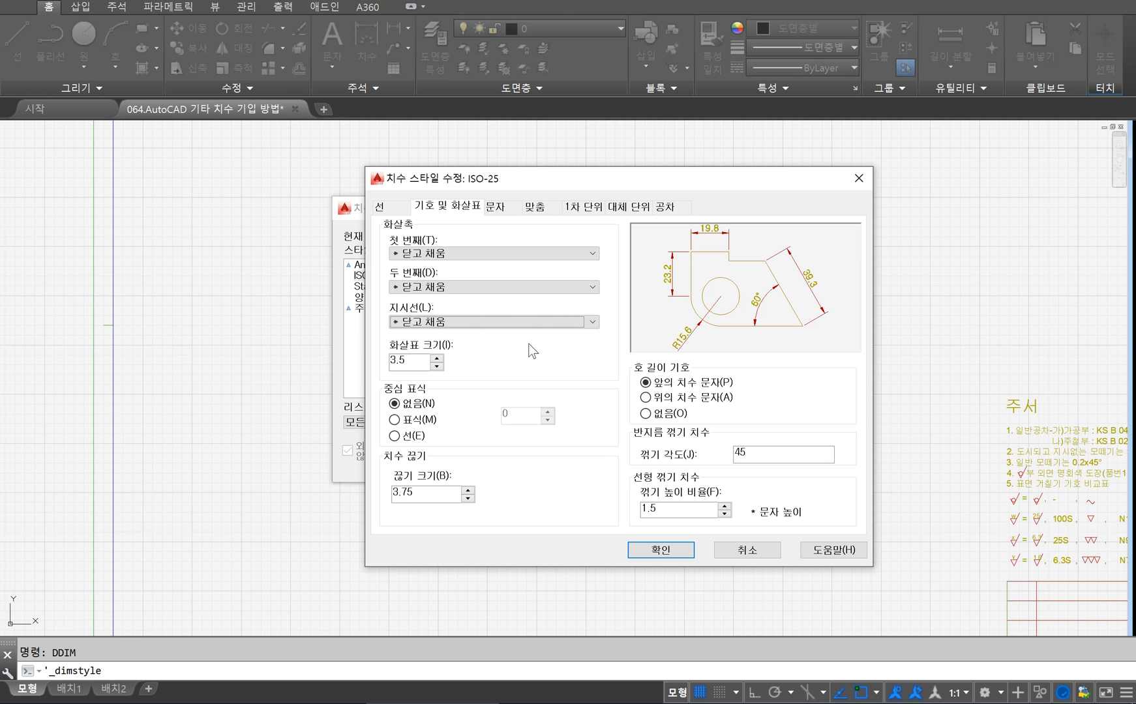
Step: Check the arrow size and set the ISO-25 style's centre mark type to Mark (표식)
double_click(415, 361)
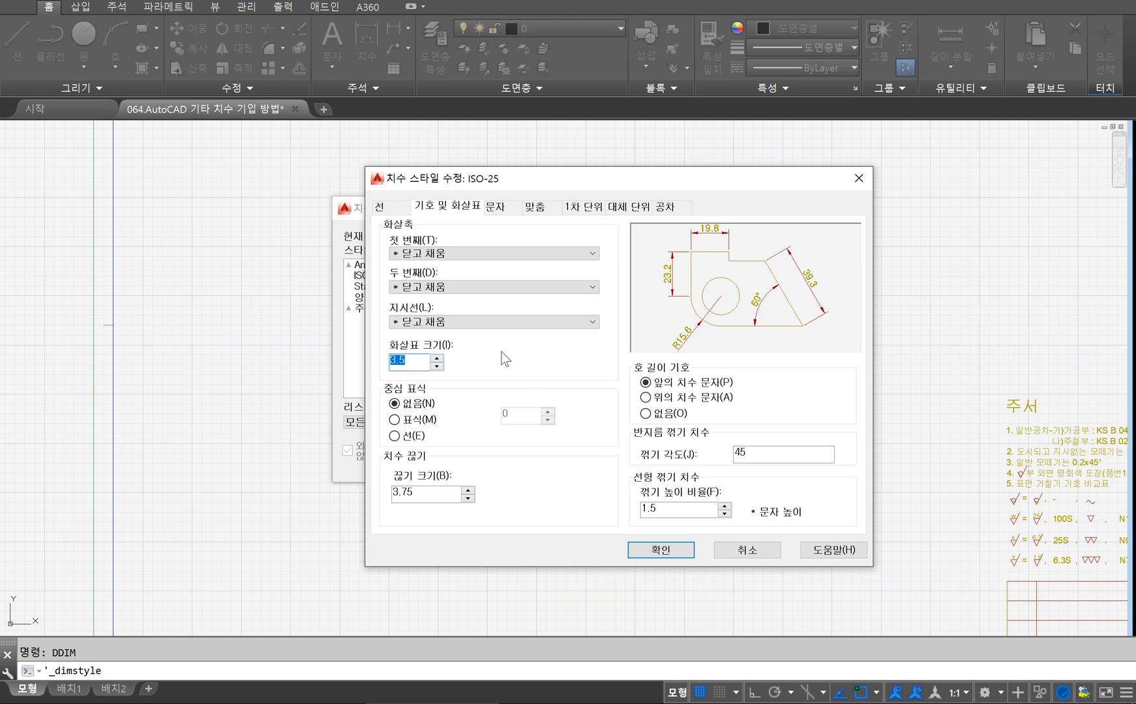
left_click(414, 364)
left_click(395, 421)
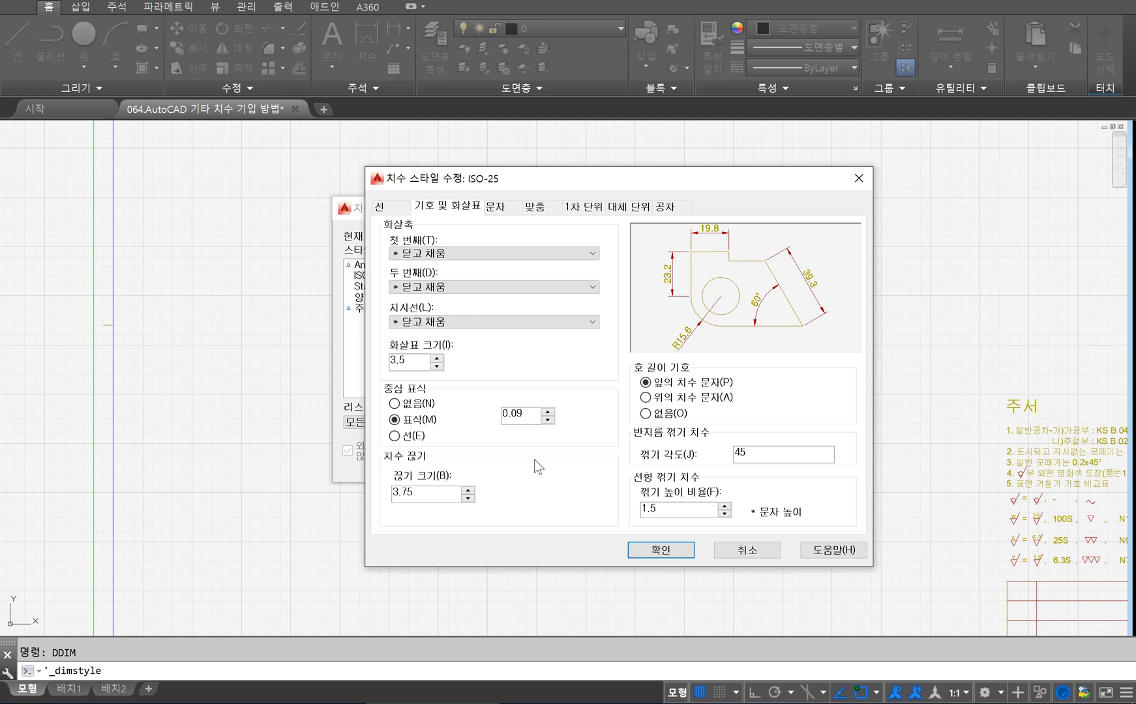
Step: Try Centered (중심) as the dimension text's vertical placement and return it to Above (위)
left_click(501, 207)
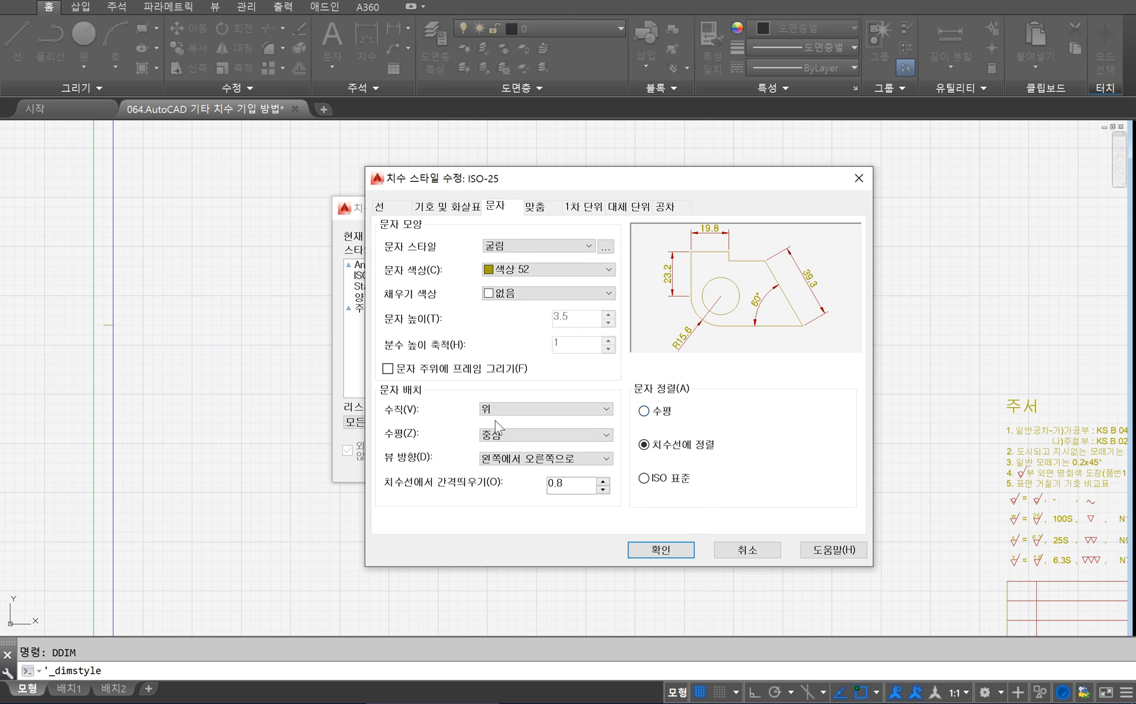
left_click(531, 412)
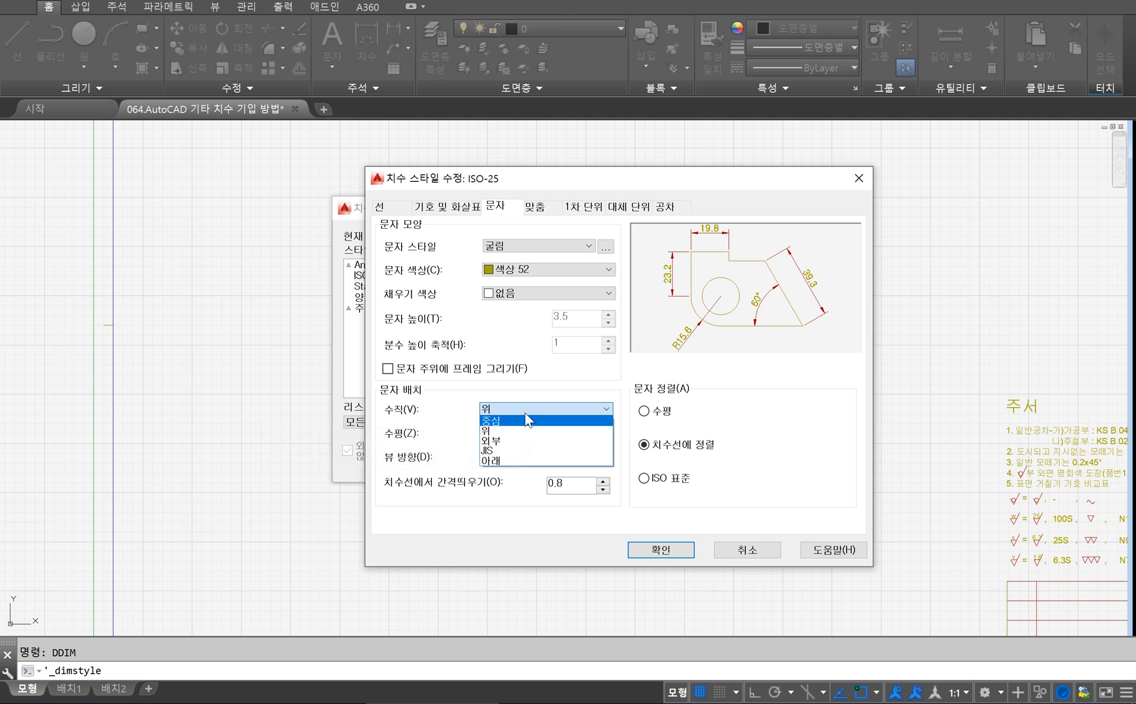
left_click(526, 411)
left_click(519, 415)
left_click(511, 421)
left_click(517, 409)
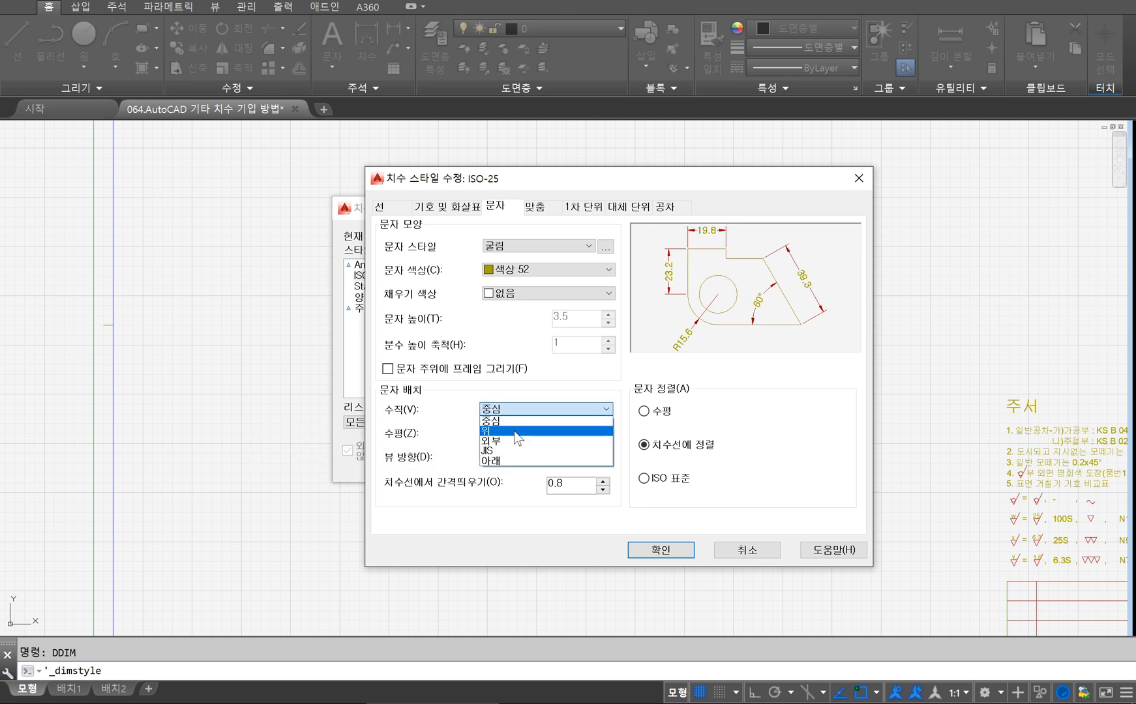
left_click(514, 432)
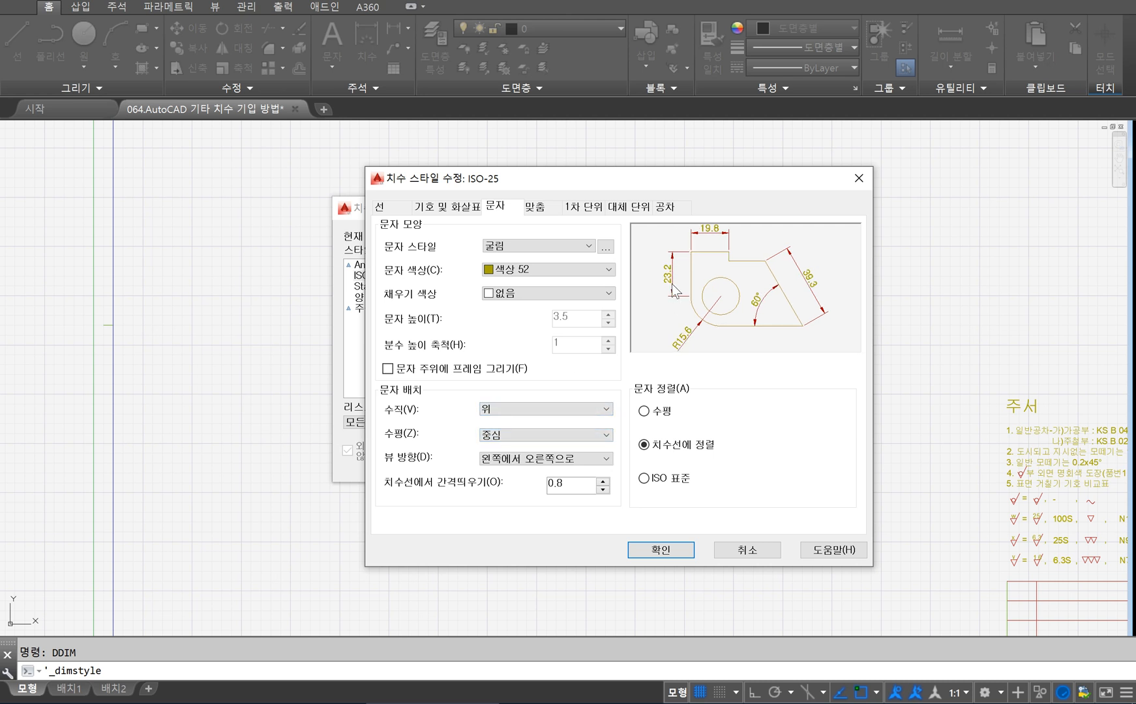
Step: Try horizontal text placement at extension line 1, at extension line 2 and over extension line 1, returning it to Centered (중심)
left_click(523, 436)
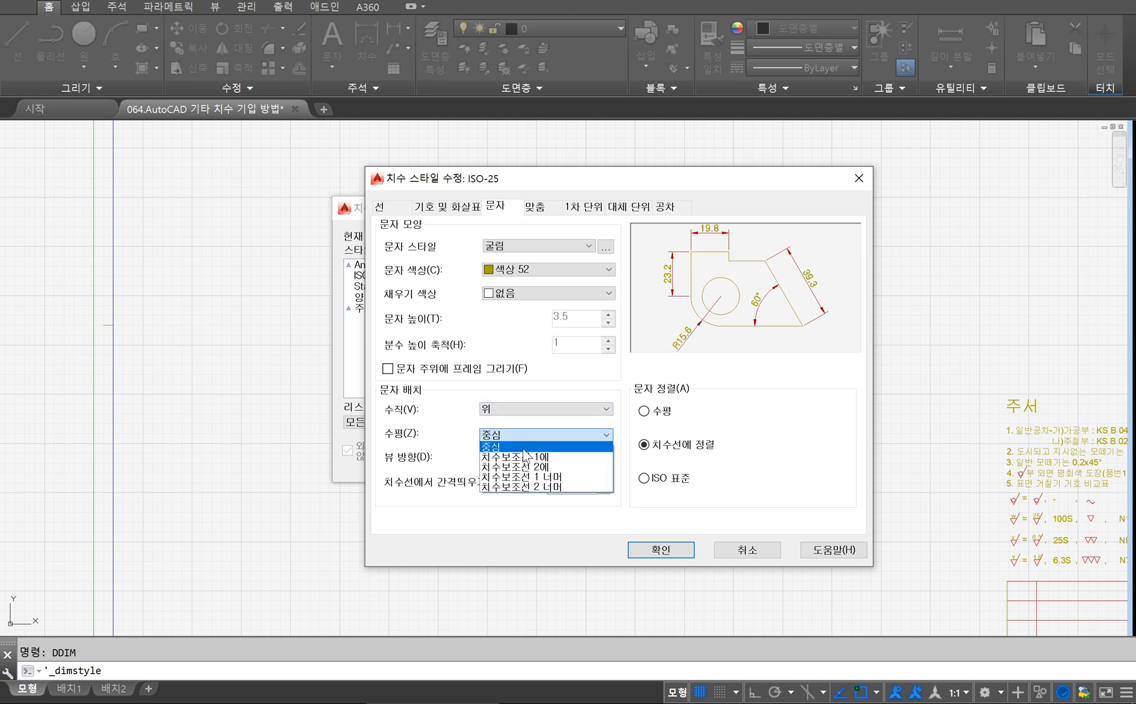
left_click(524, 455)
left_click(525, 435)
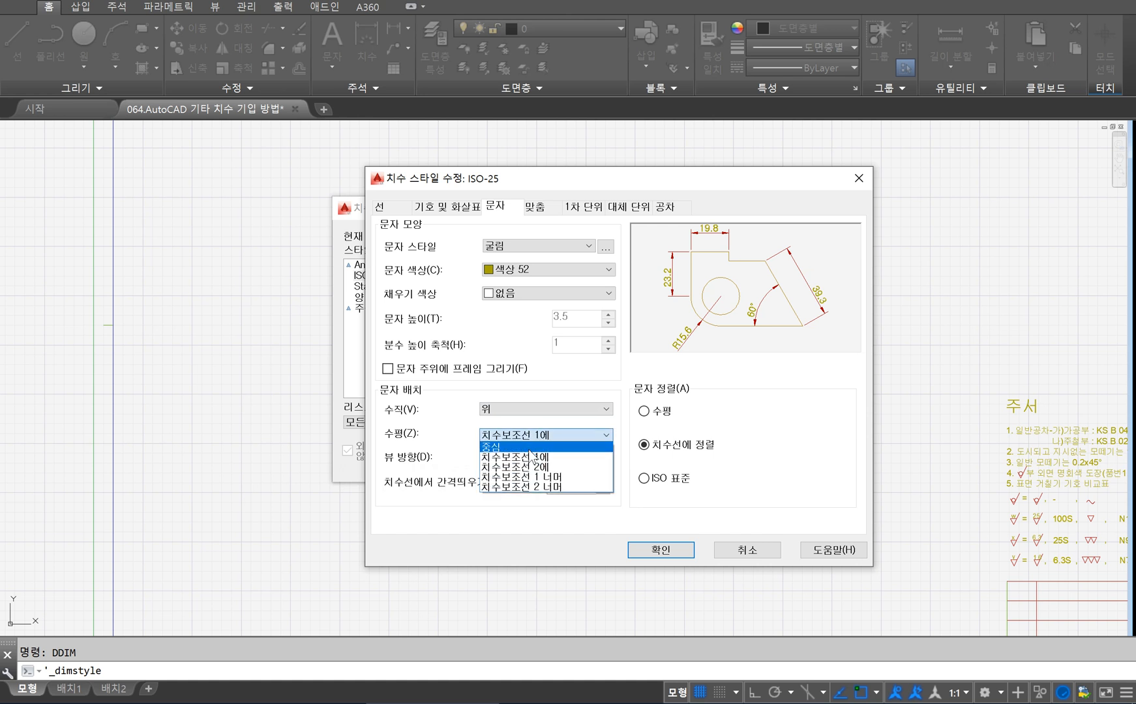
left_click(525, 468)
left_click(525, 435)
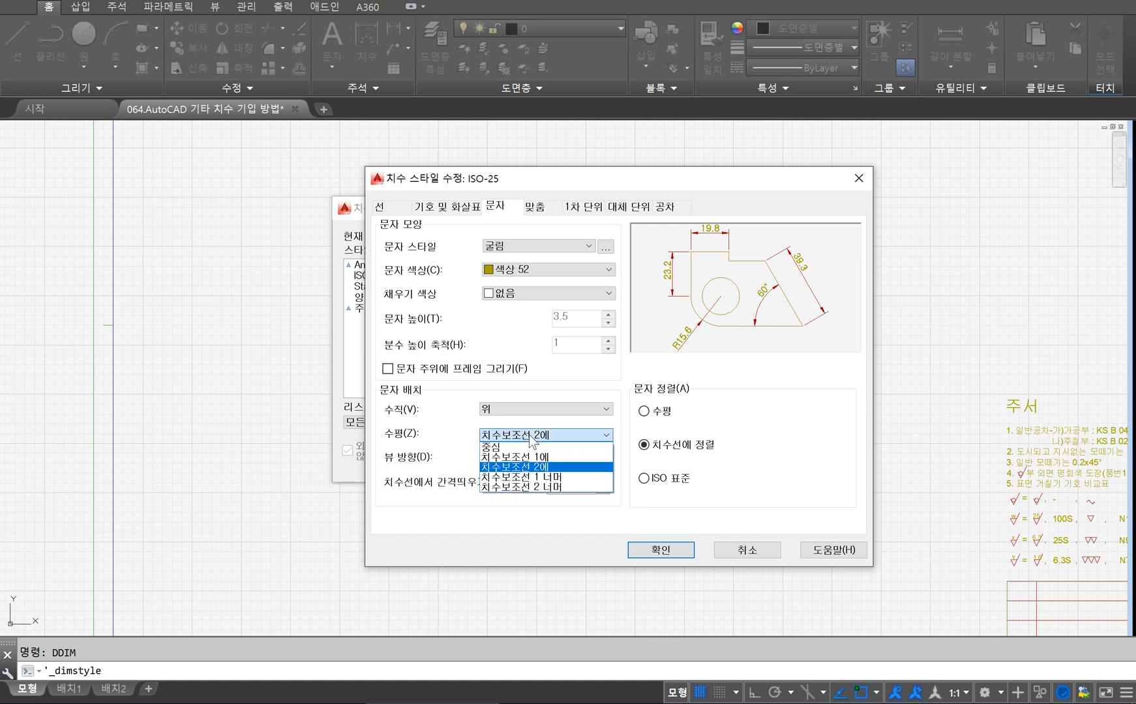
left_click(529, 477)
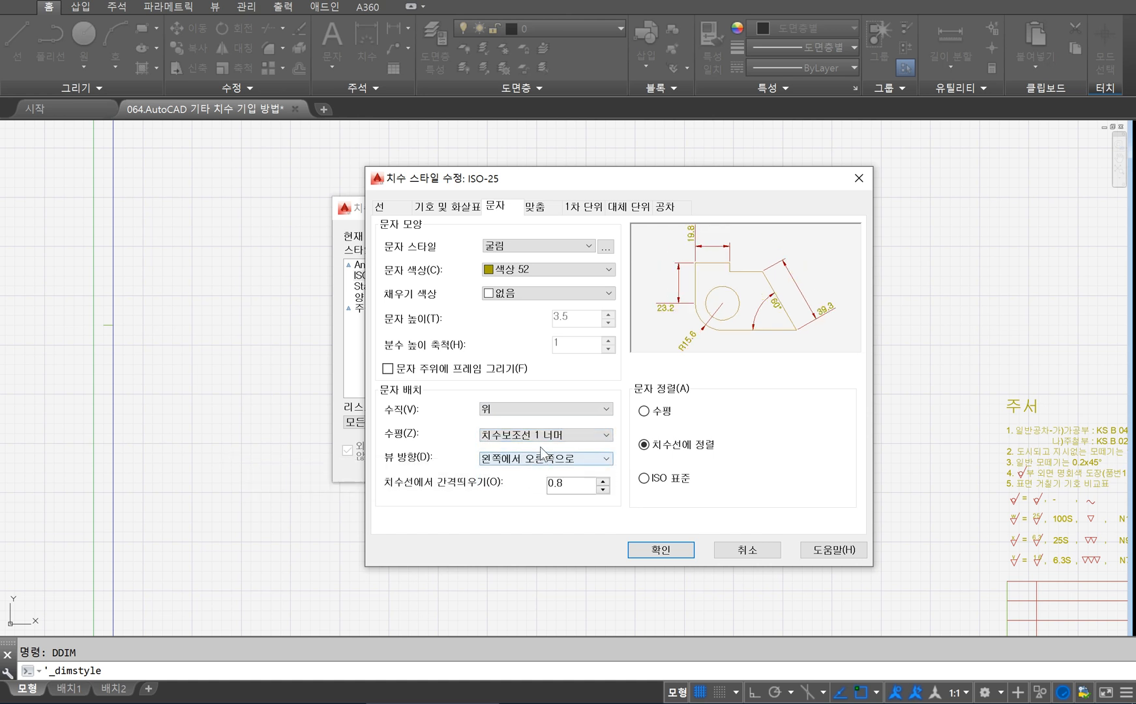
left_click(545, 435)
left_click(538, 446)
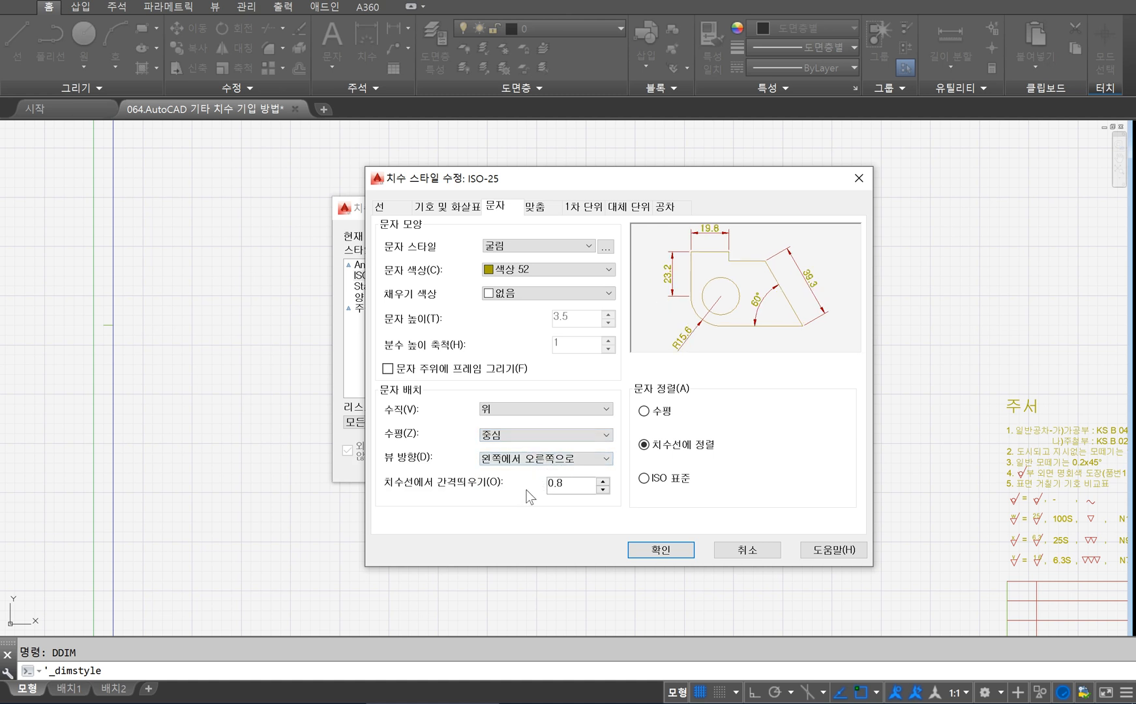
Step: Try the ISO standard and Horizontal text alignments and return to Aligned with dimension line (치수선에 정렬)
left_click(573, 488)
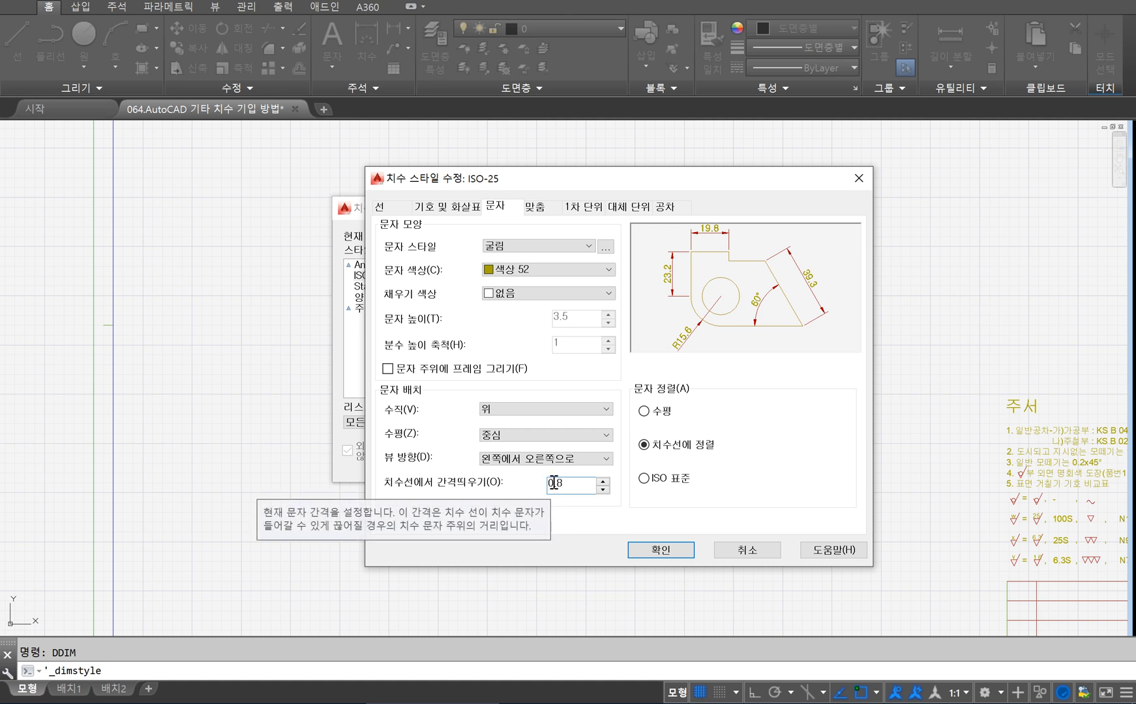
left_click(645, 479)
left_click(645, 411)
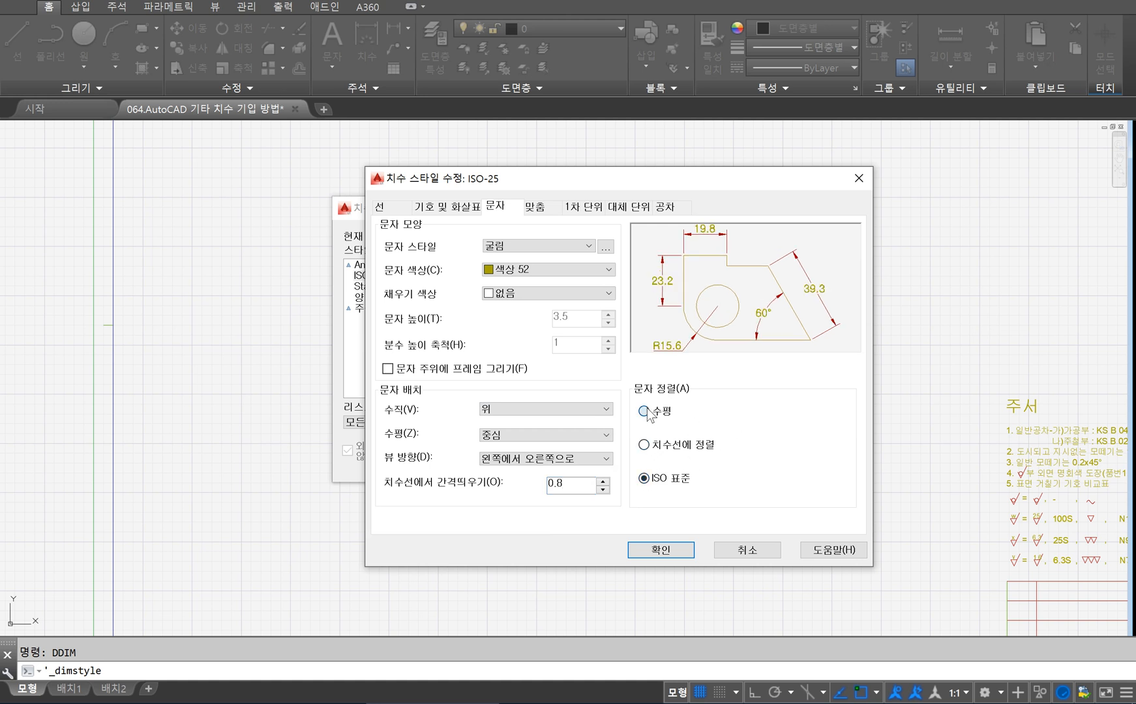
left_click(644, 445)
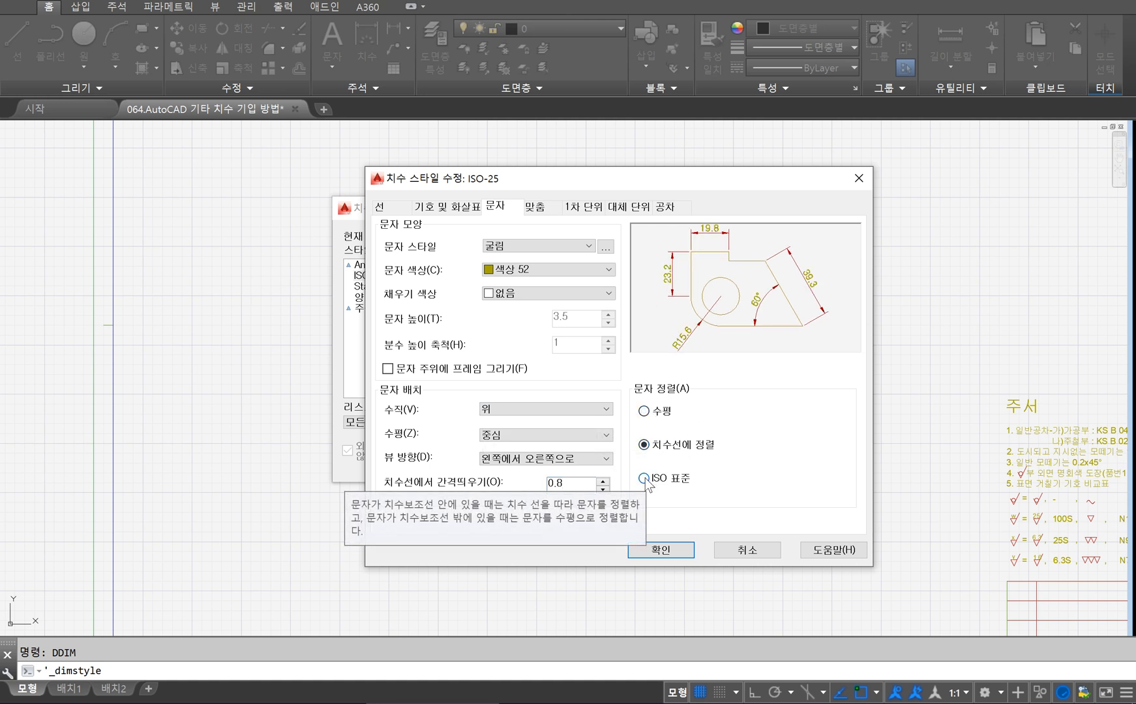
left_click(644, 479)
left_click(644, 444)
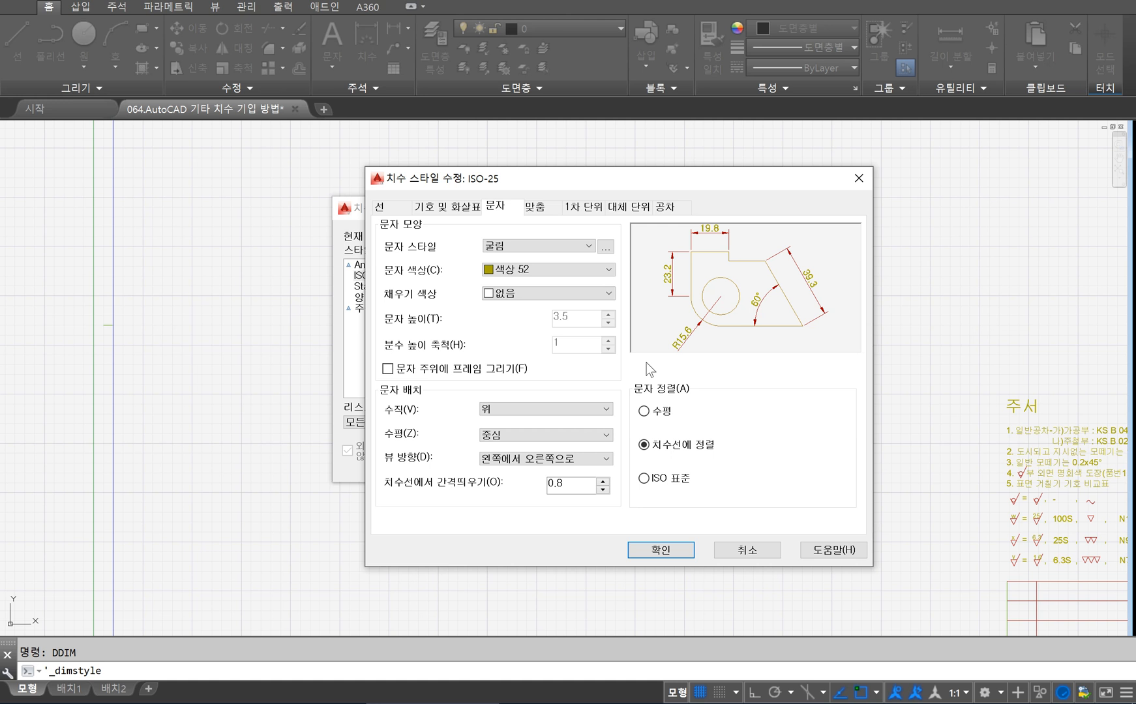
Step: Try placing out-of-position dimension text above the dimension line with and without a leader, then return it to beside the dimension line (치수선 옆에 배치)
left_click(540, 209)
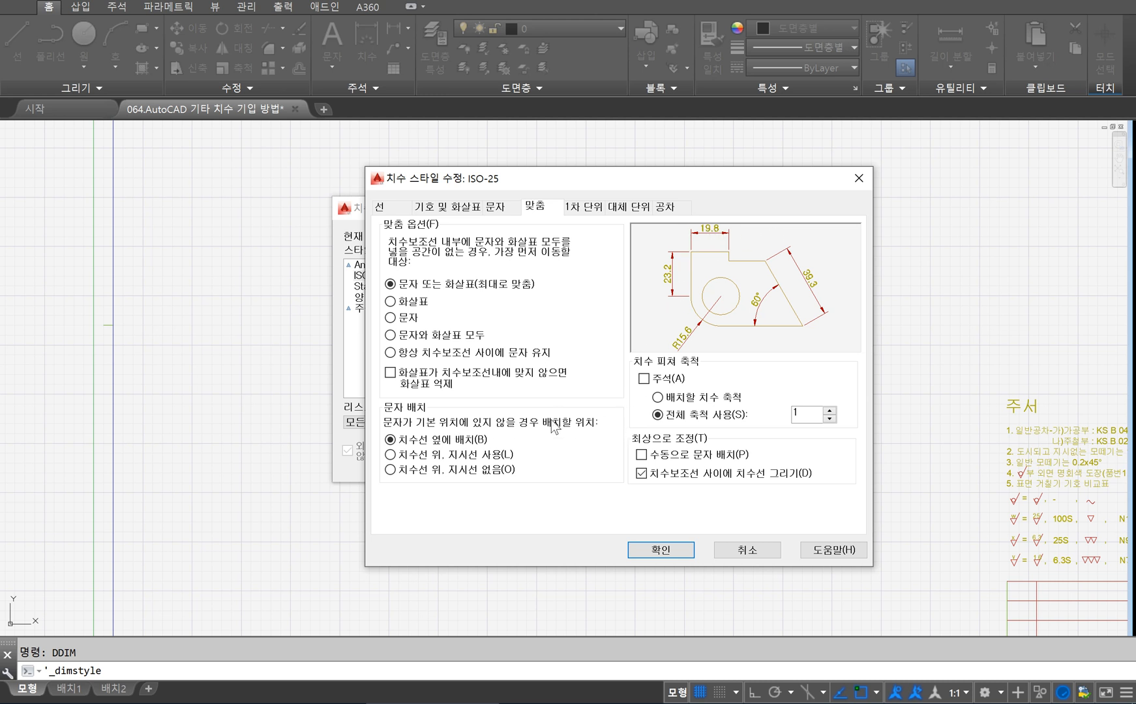
mouse_move(456, 463)
left_click(463, 462)
left_click(463, 471)
left_click(457, 440)
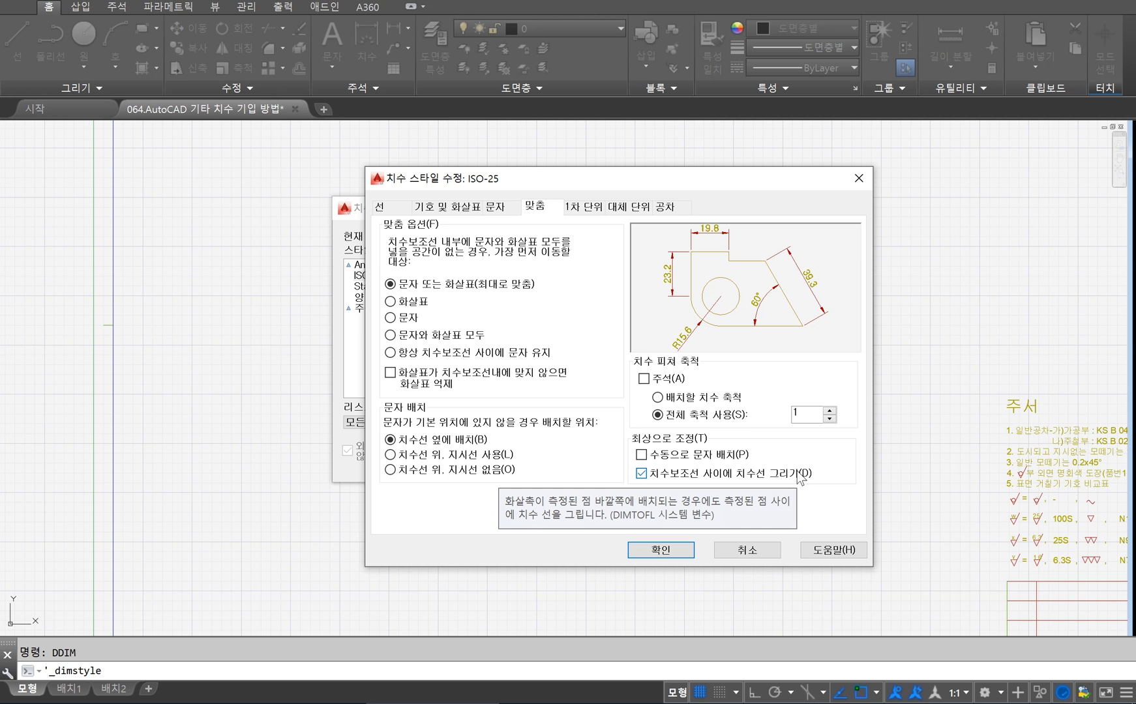
Step: Try 0.00 and 0.000 as the linear dimension precision in the primary units and return it to 0.0
left_click(598, 207)
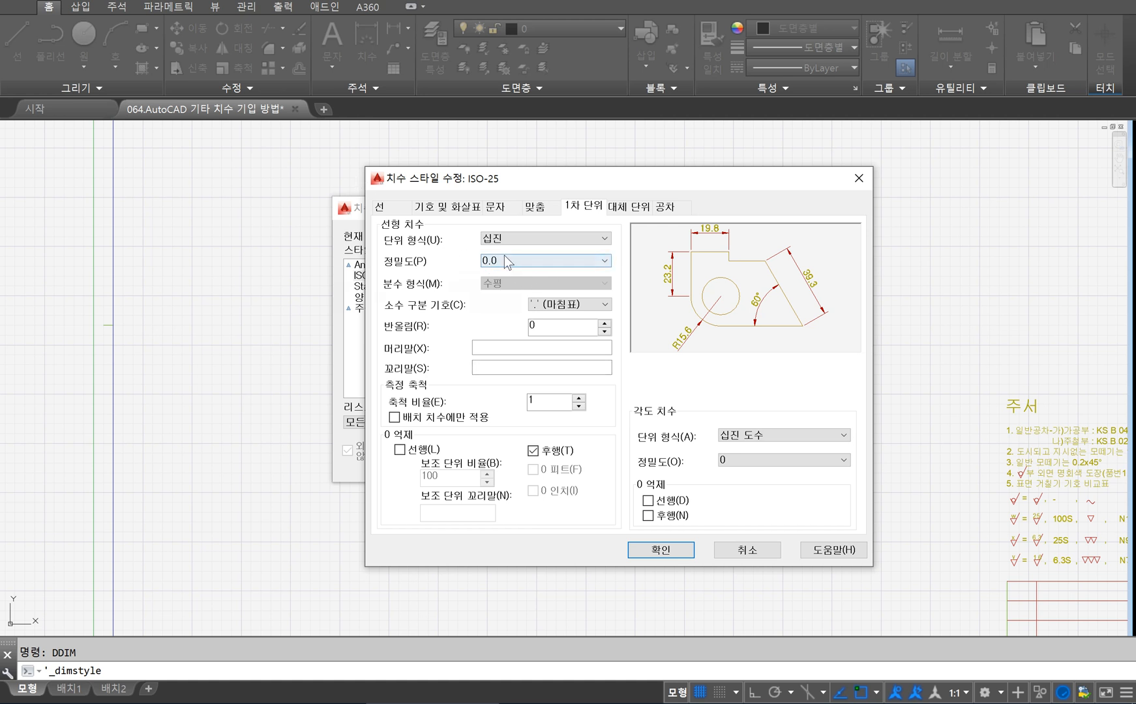
left_click(555, 238)
left_click(555, 238)
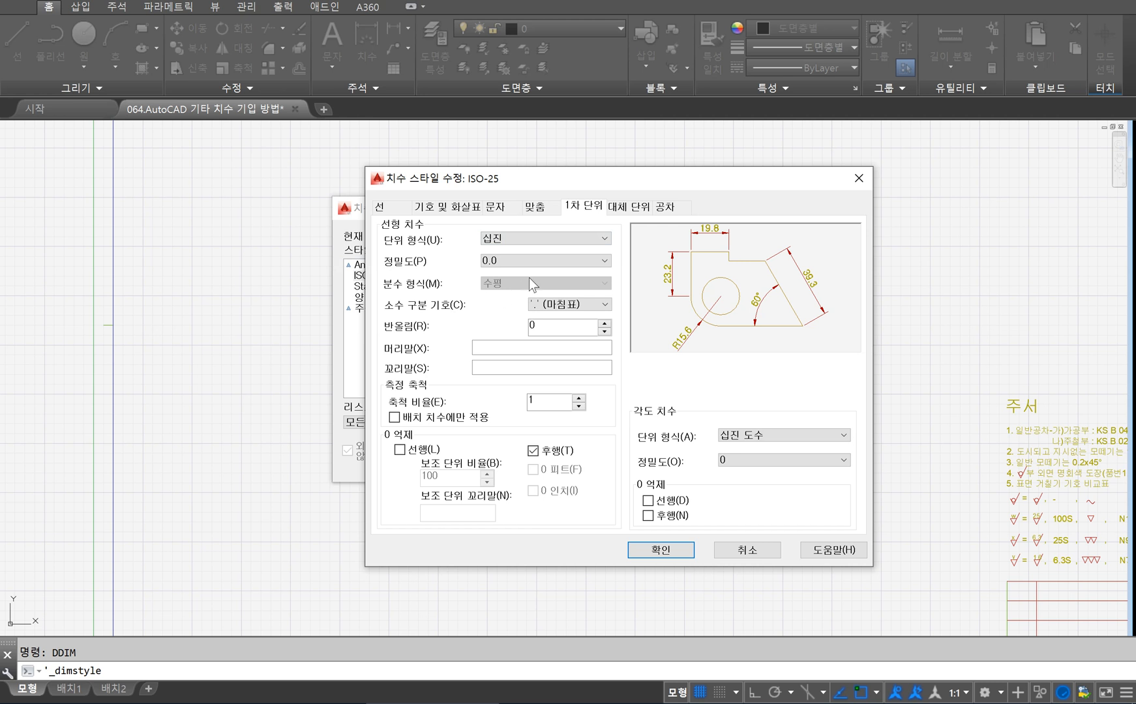
left_click(558, 255)
left_click(558, 255)
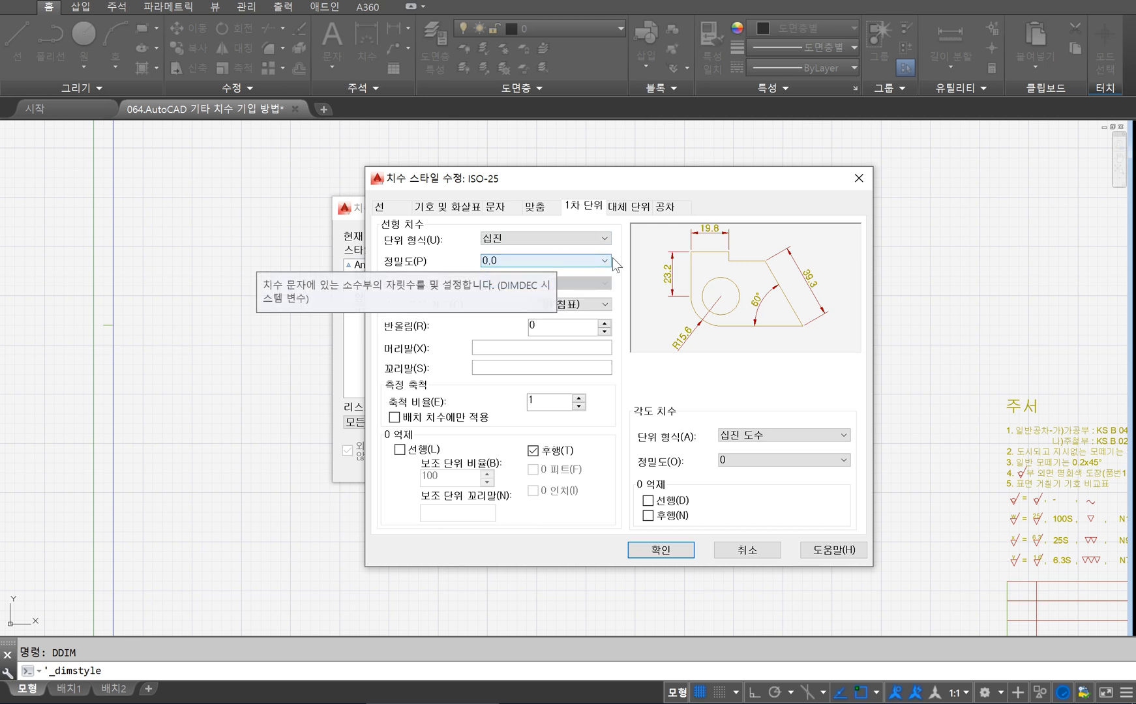
left_click(539, 260)
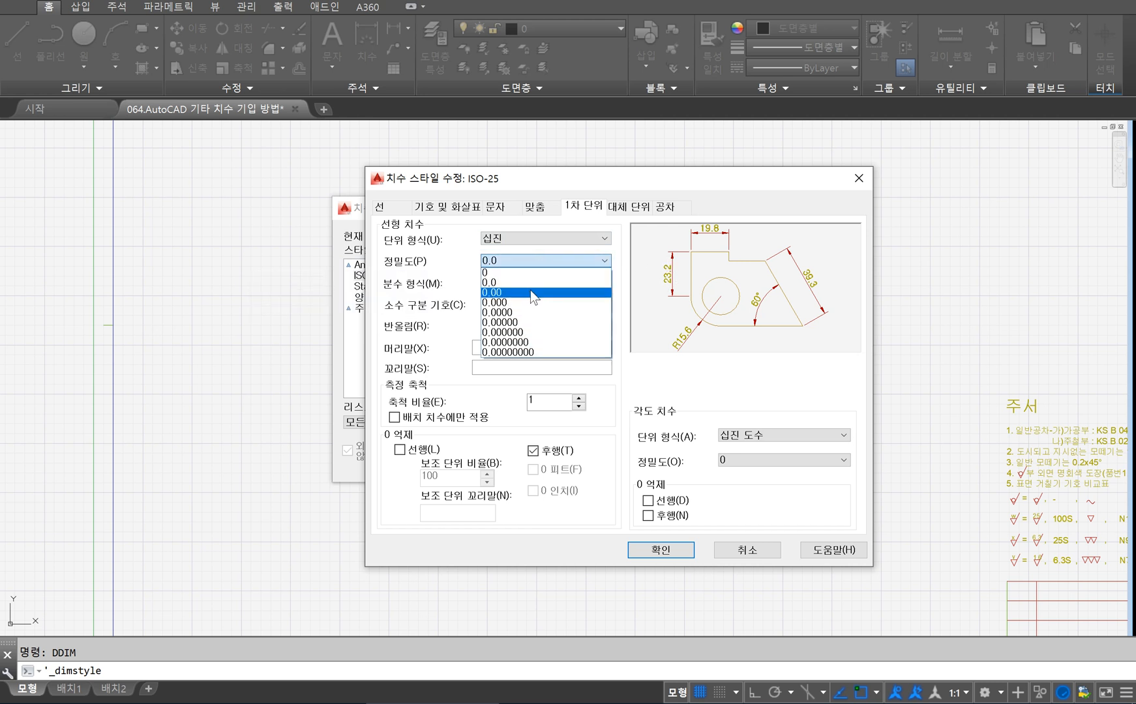
left_click(529, 290)
left_click(543, 261)
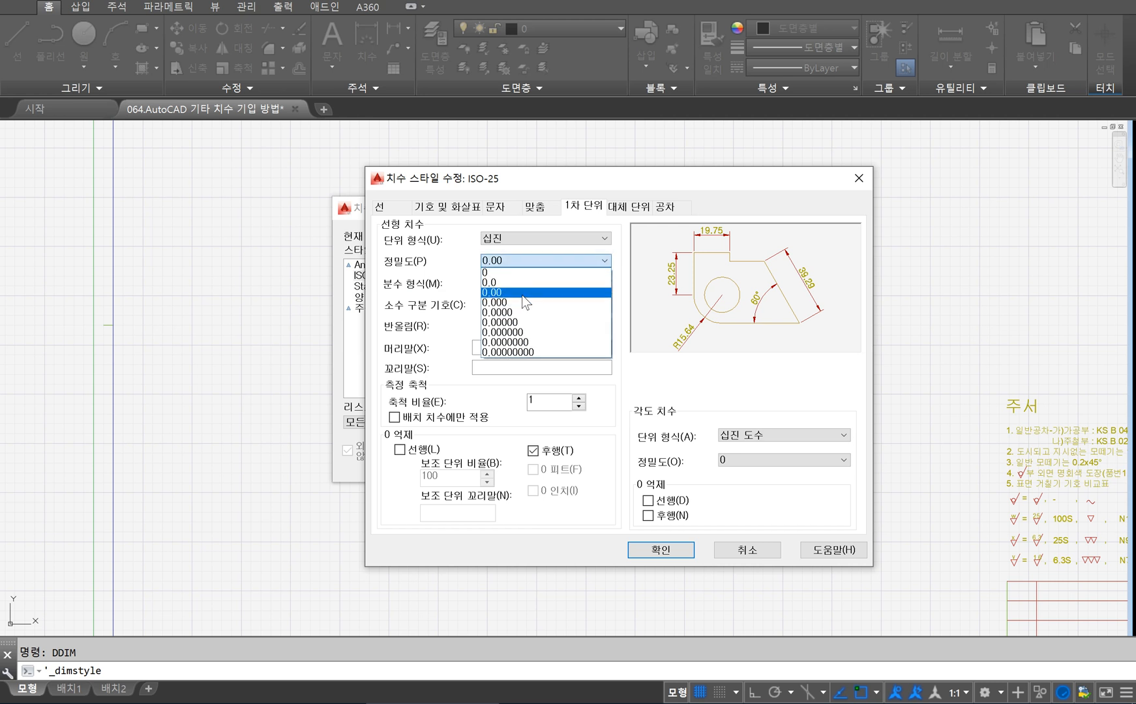
left_click(523, 294)
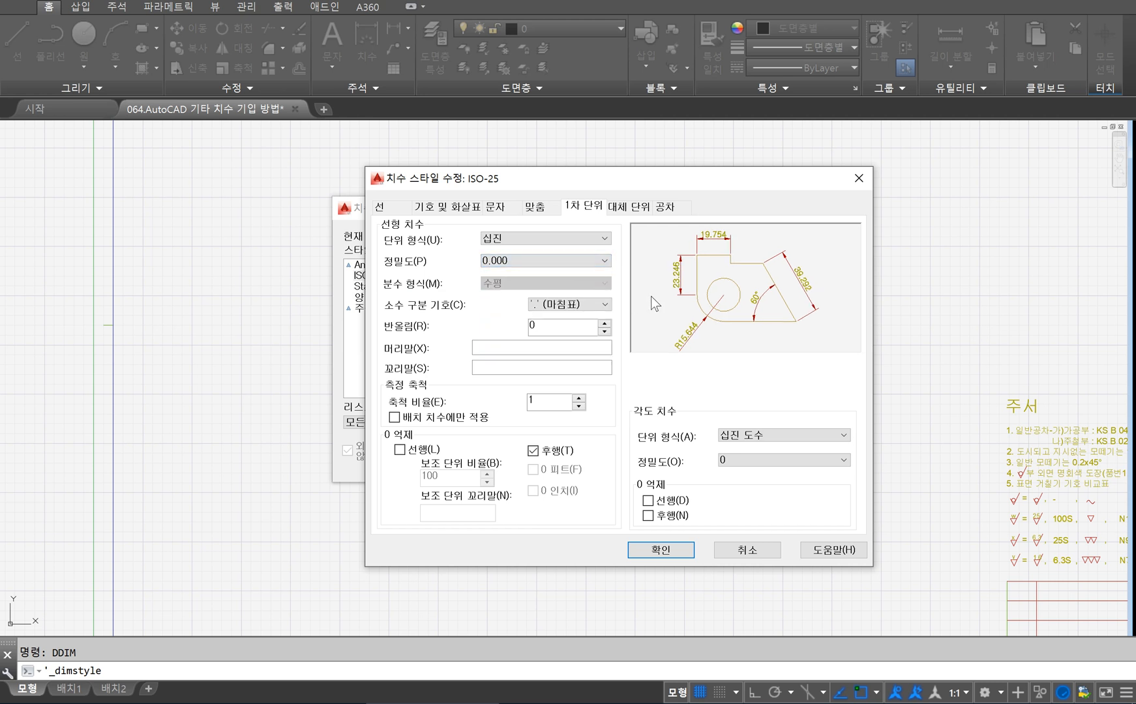
left_click(559, 263)
left_click(553, 283)
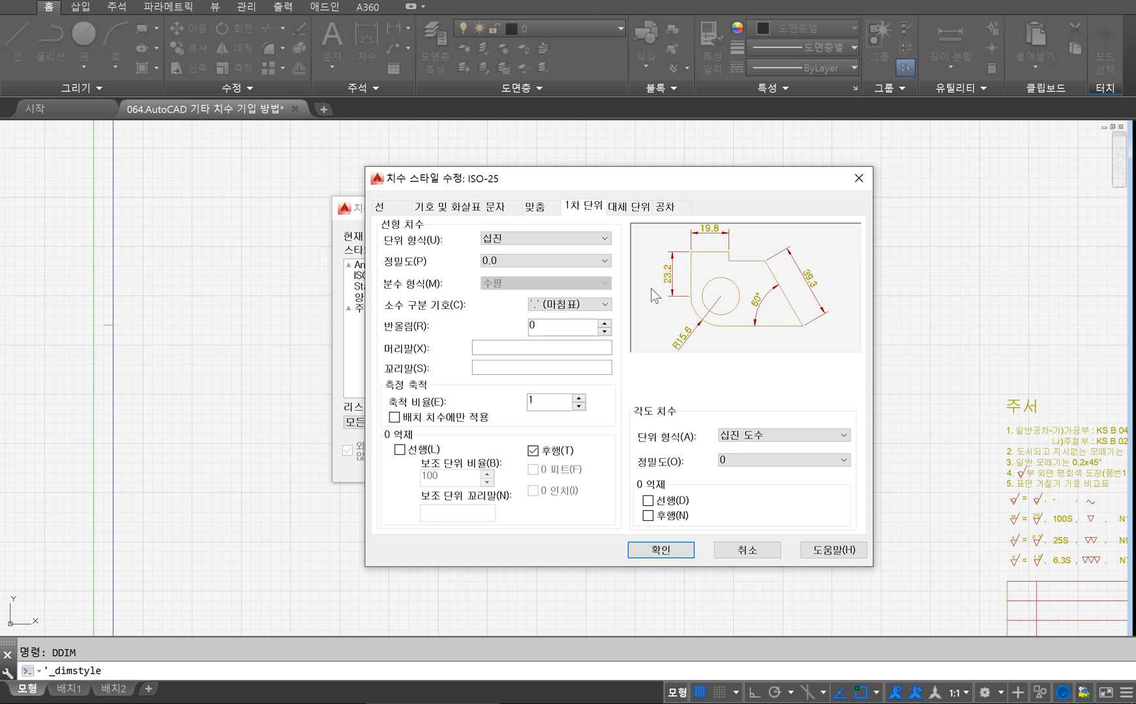
Step: Try 0 as the linear precision, return it to 0.0, and check the decimal separator options without changing them
left_click(512, 261)
left_click(515, 273)
left_click(516, 260)
left_click(515, 283)
left_click(571, 304)
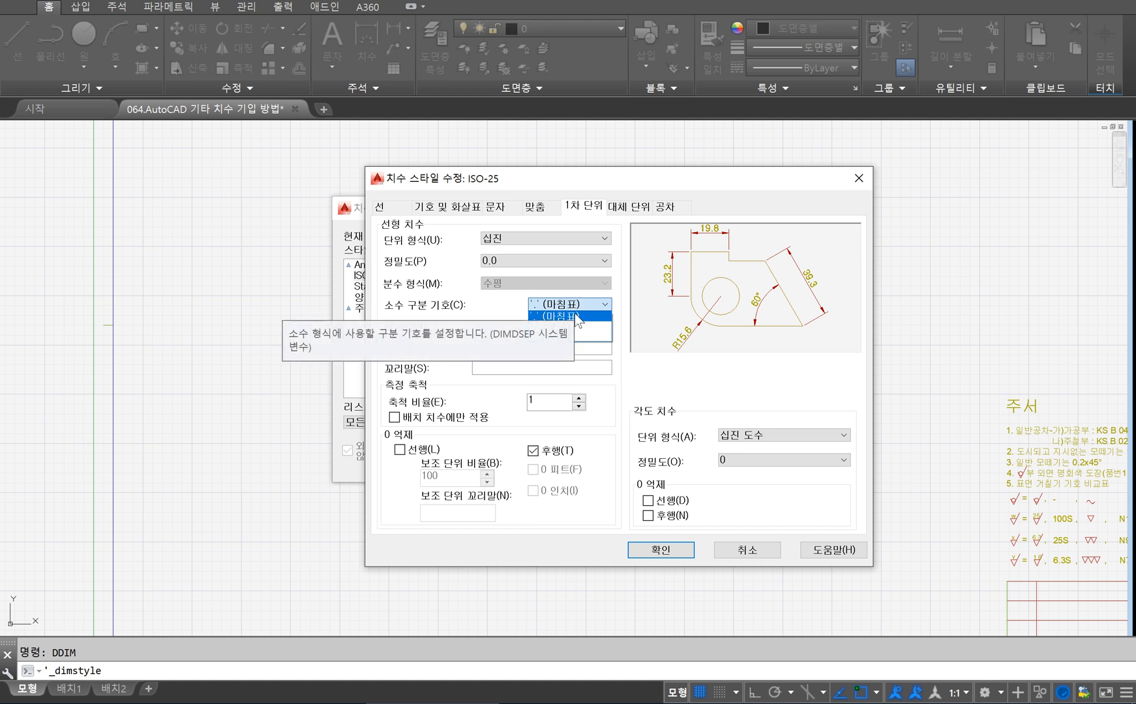
left_click(620, 285)
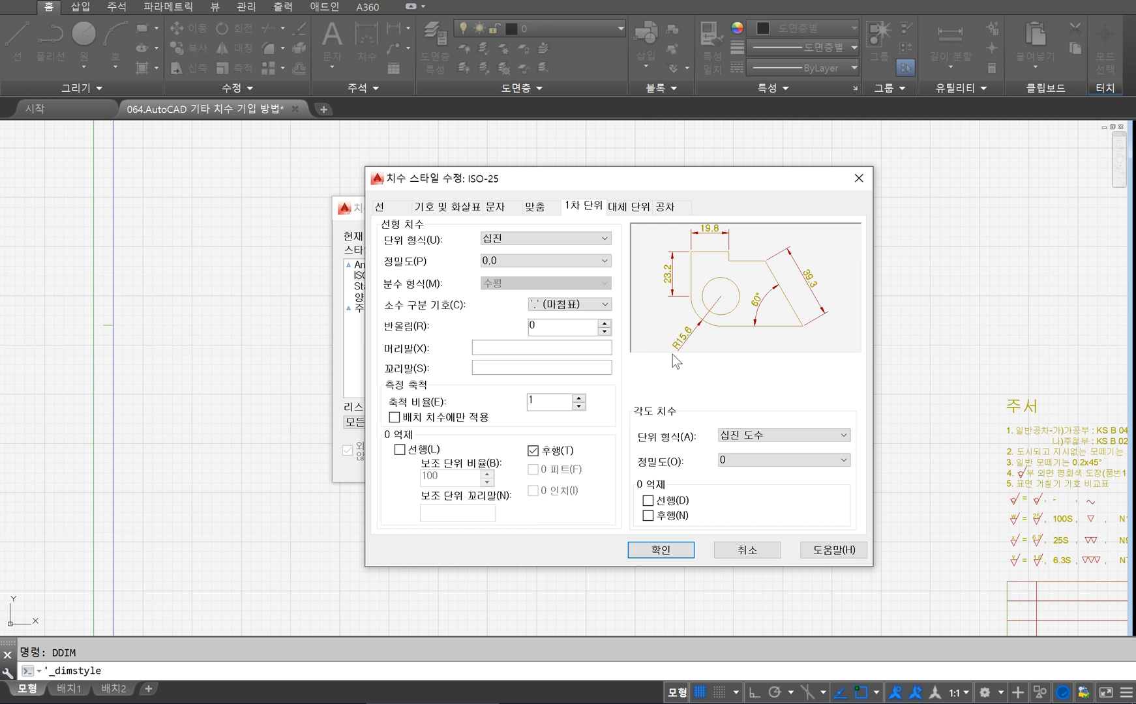
Step: Try 연삭 as the prefix (머리말) of the linear dimensions and clear it again
mouse_move(555, 327)
left_click(567, 349)
type("연삭")
left_click(518, 370)
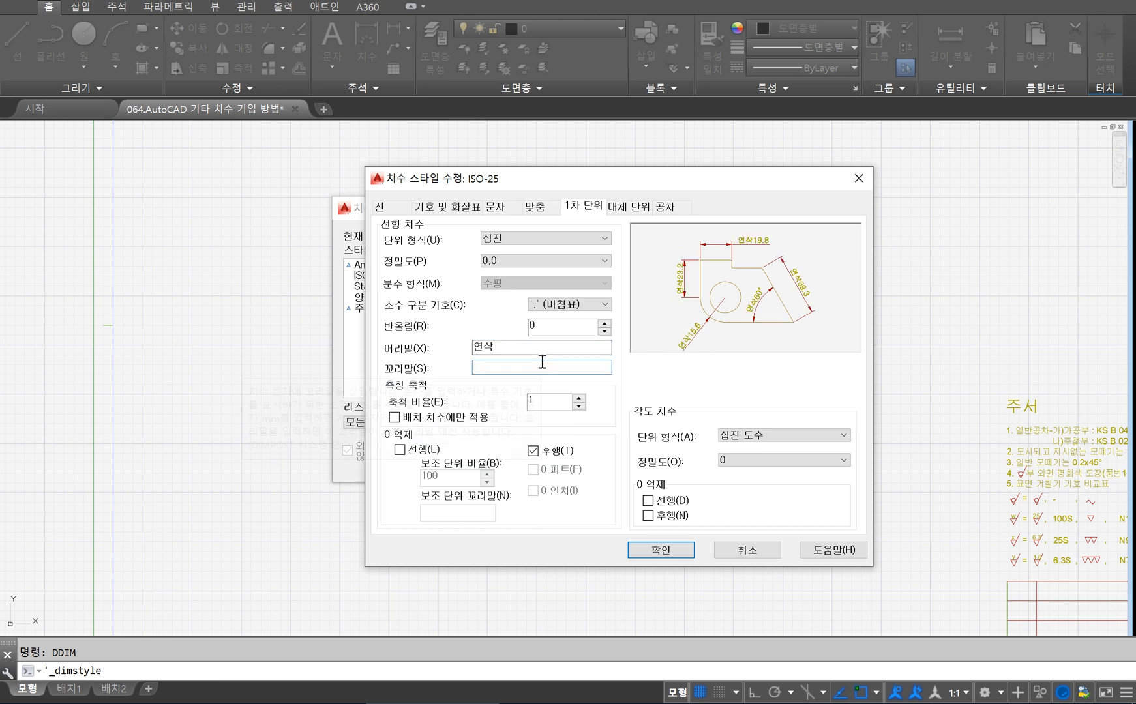
left_click_drag(529, 349, 408, 344)
key("Delete")
left_click(559, 366)
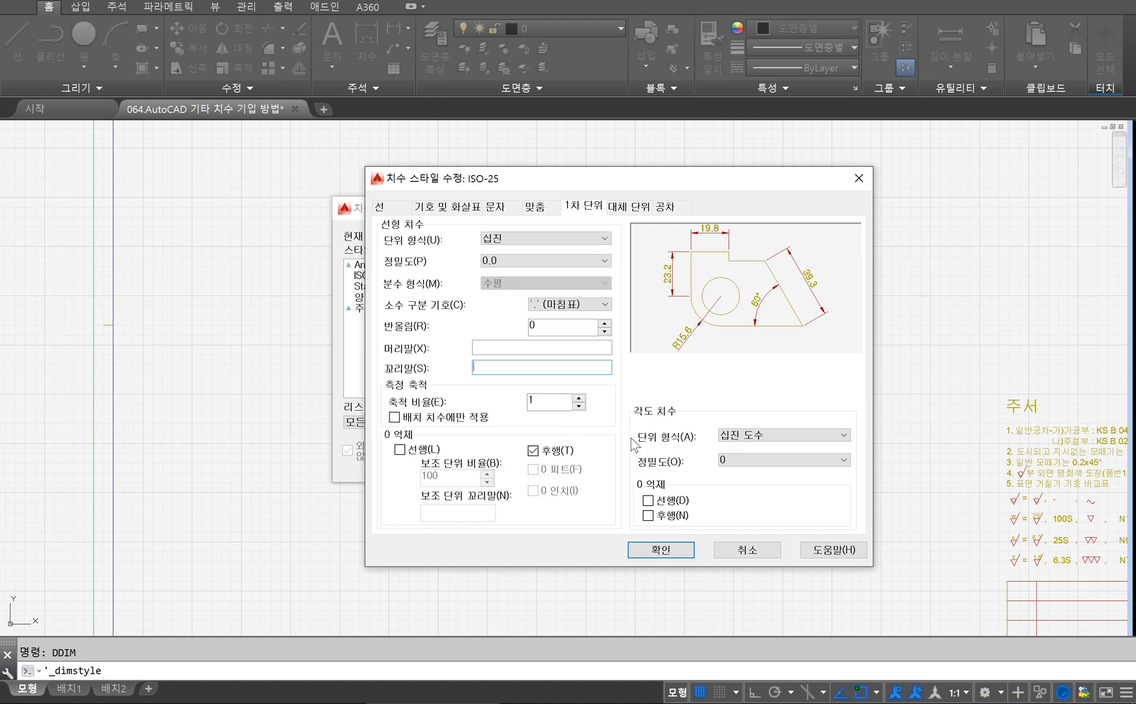
Step: Try a measurement scale factor (축척 비율) of 0.5 and return it to 1
double_click(536, 401)
type("0.5")
left_click(579, 349)
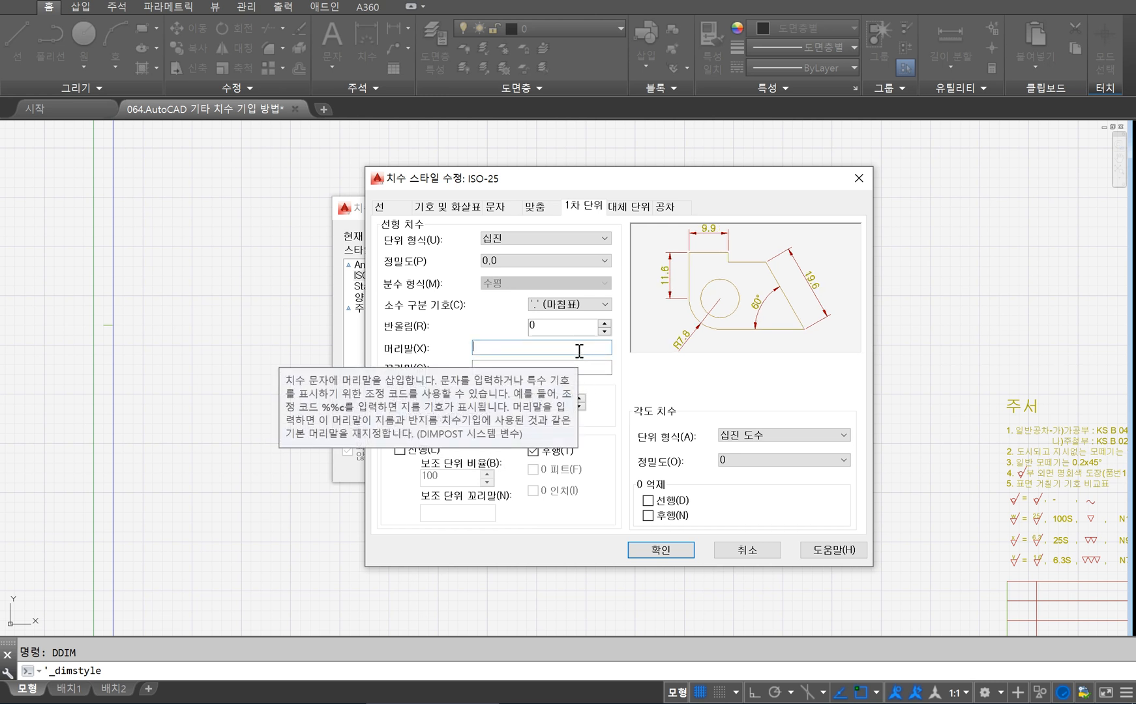
double_click(537, 400)
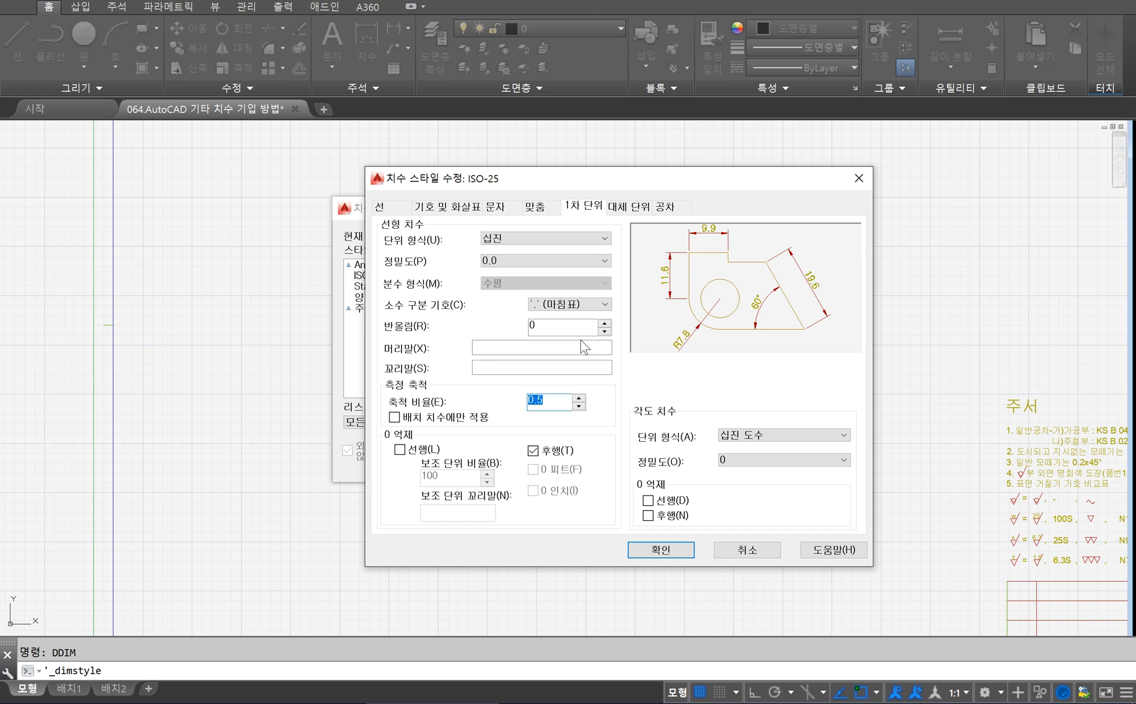
type("1")
left_click(538, 365)
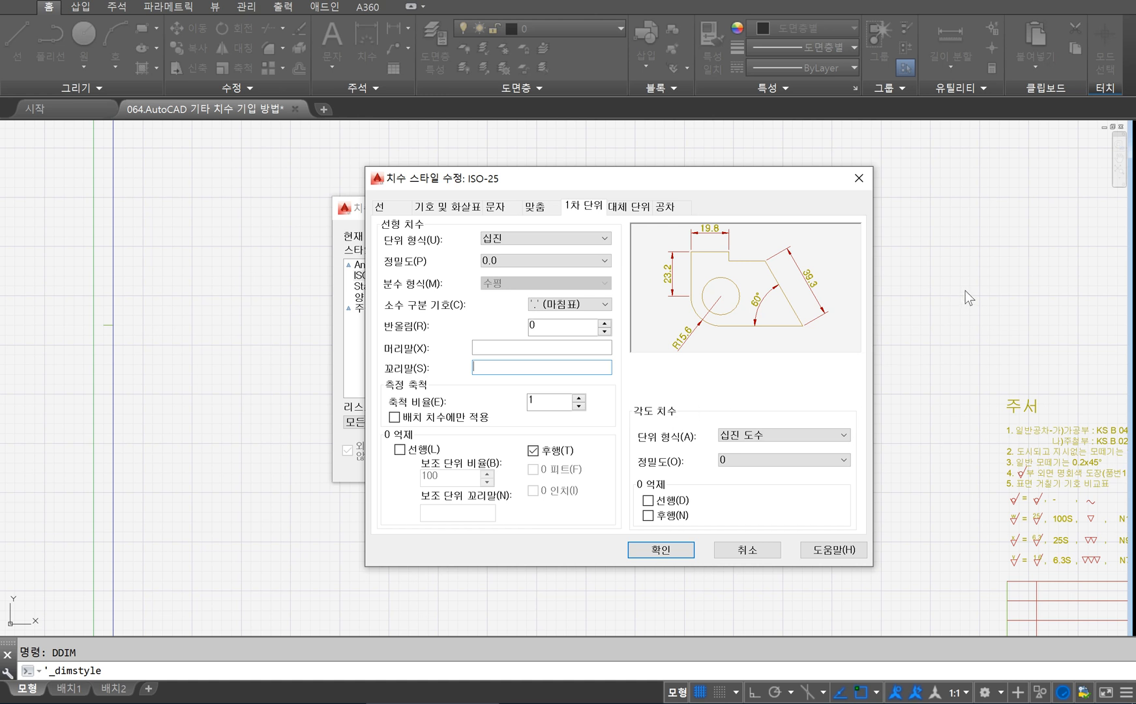
Step: Examine the style's alternate units (대체 단위) and tolerance (공차) settings
mouse_move(552, 405)
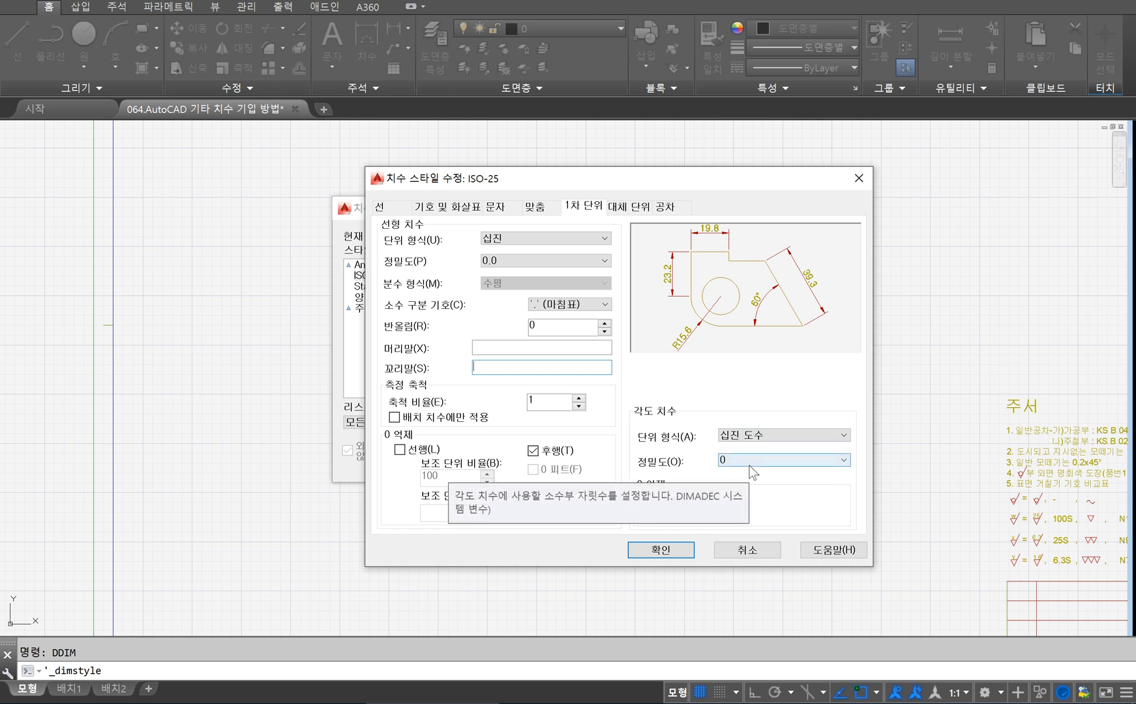
left_click(620, 208)
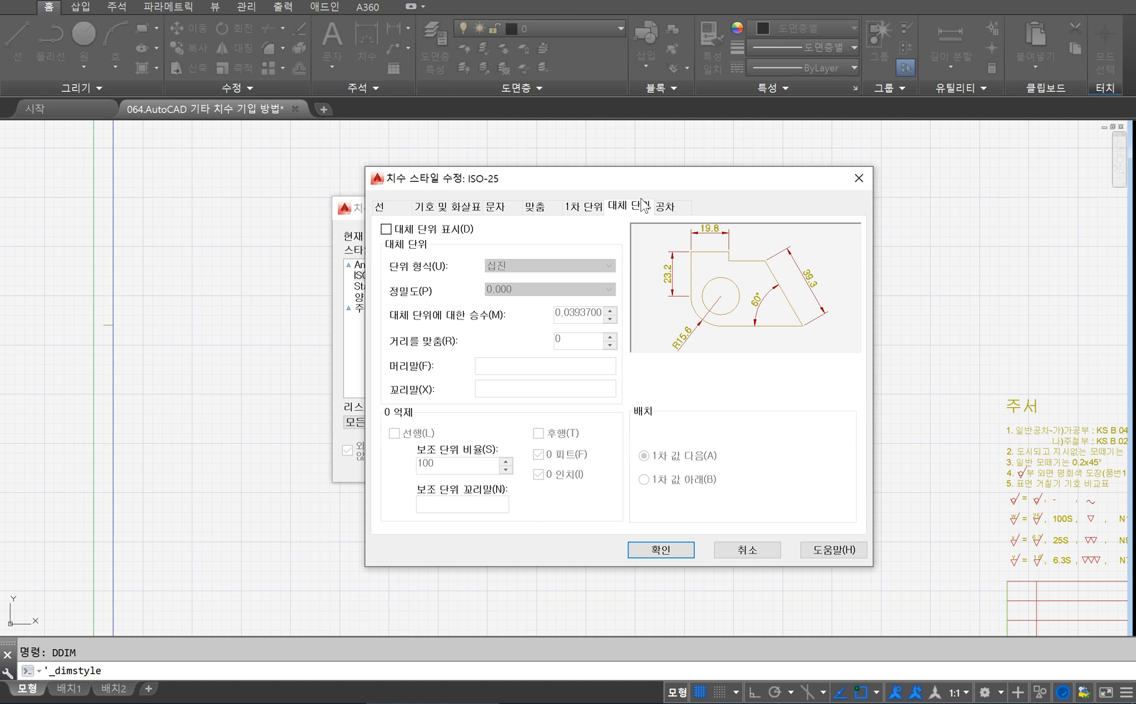
left_click(666, 209)
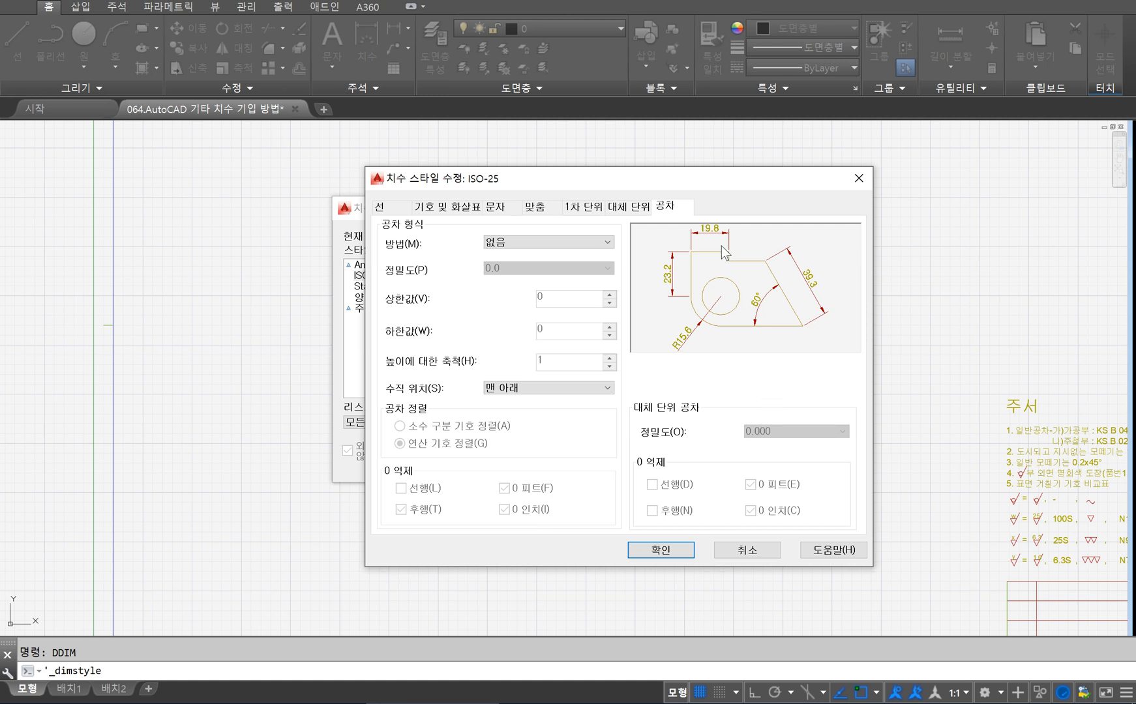
Step: Review the line, symbol and arrow, text, fit and primary unit settings of the ISO-25 style once more, ending at the line settings
left_click(390, 208)
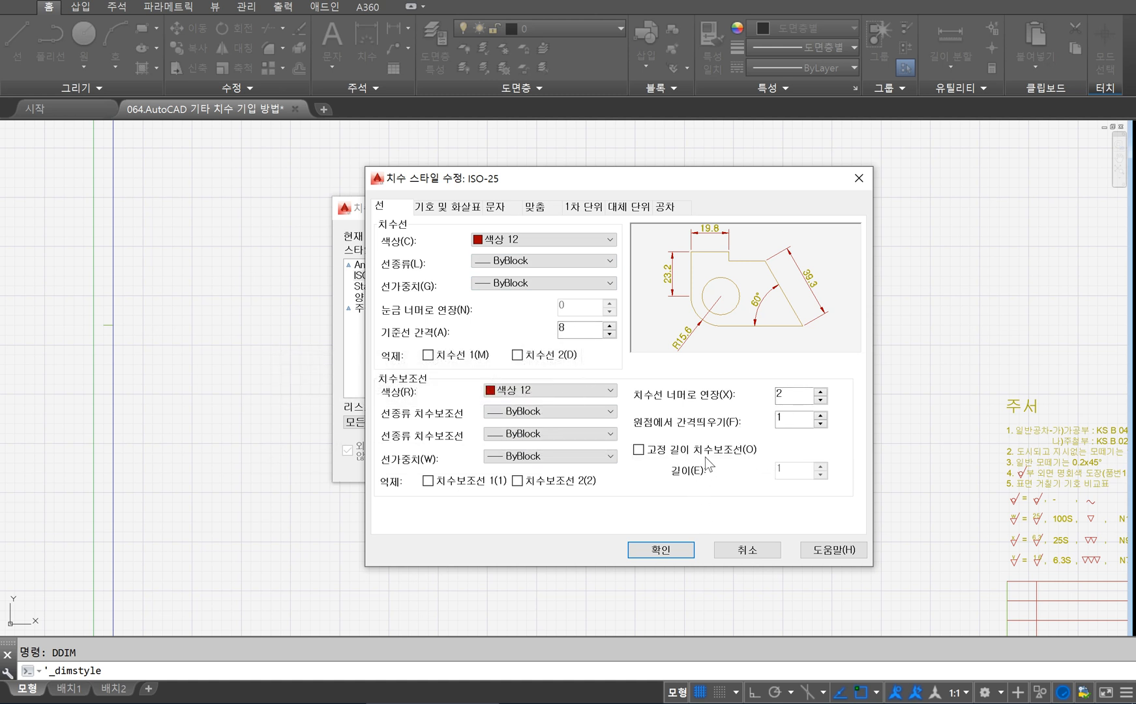
left_click(448, 206)
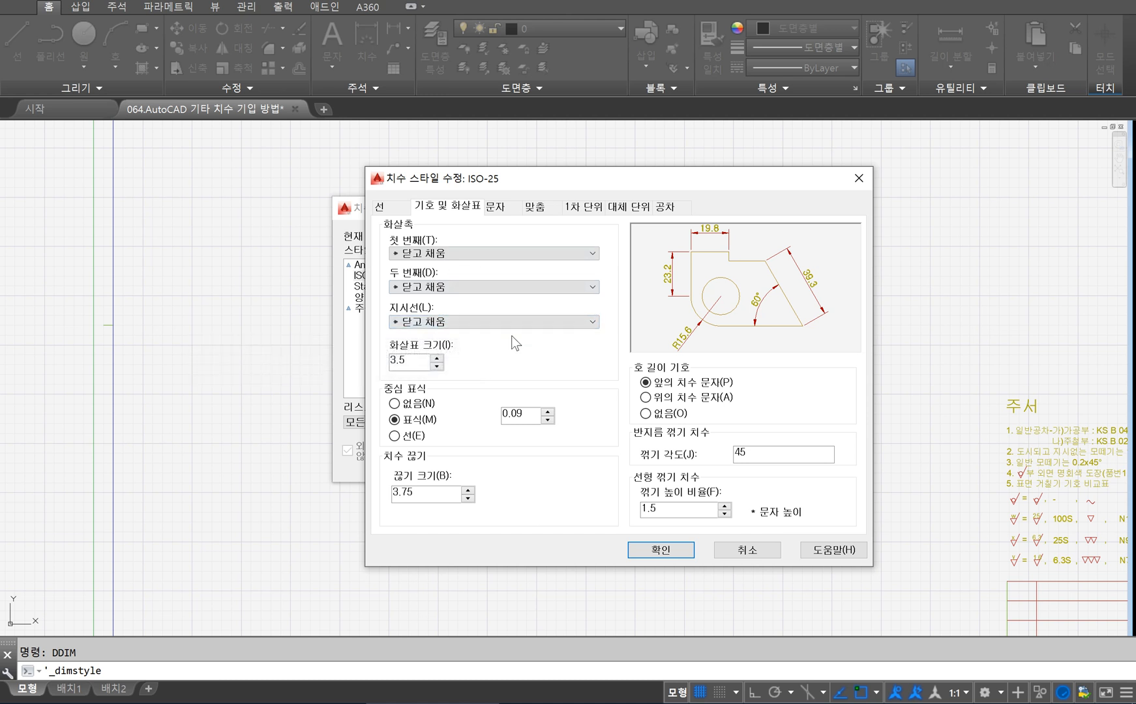
left_click(505, 210)
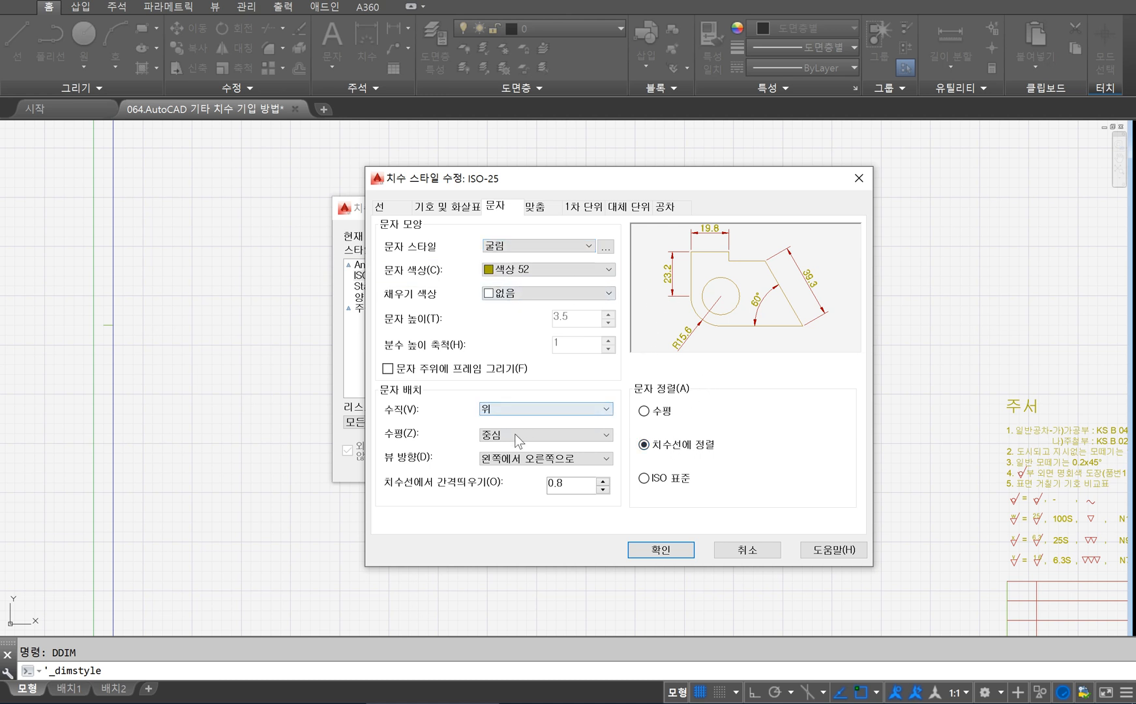
left_click(545, 211)
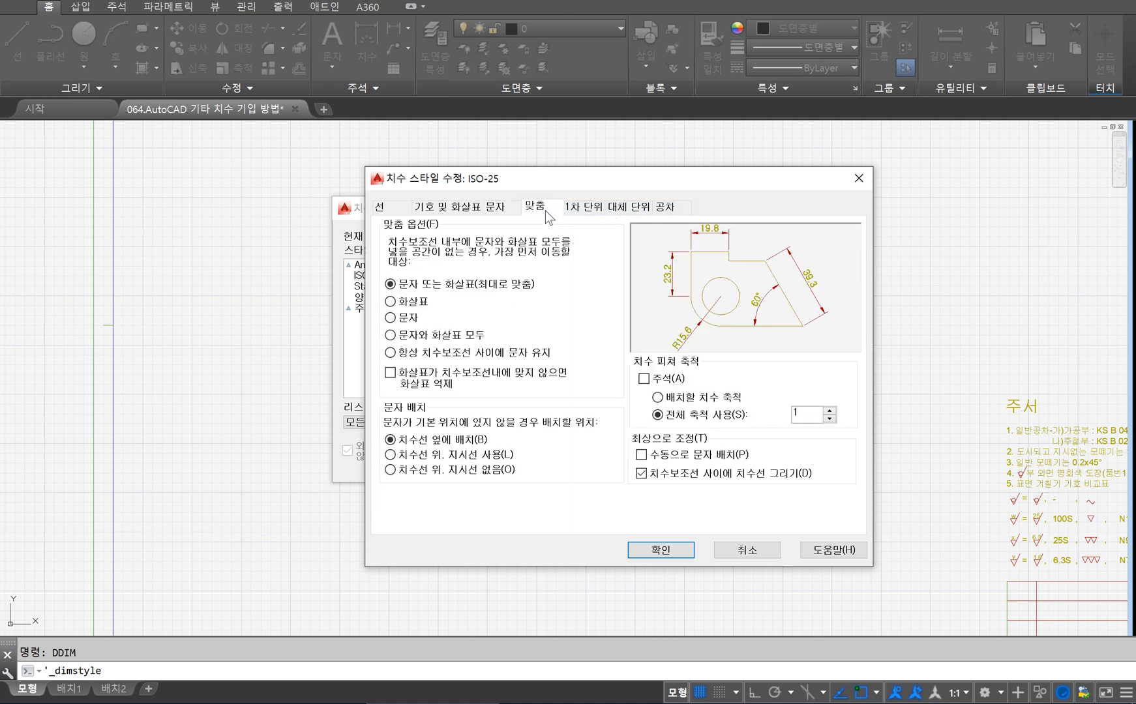
left_click(583, 208)
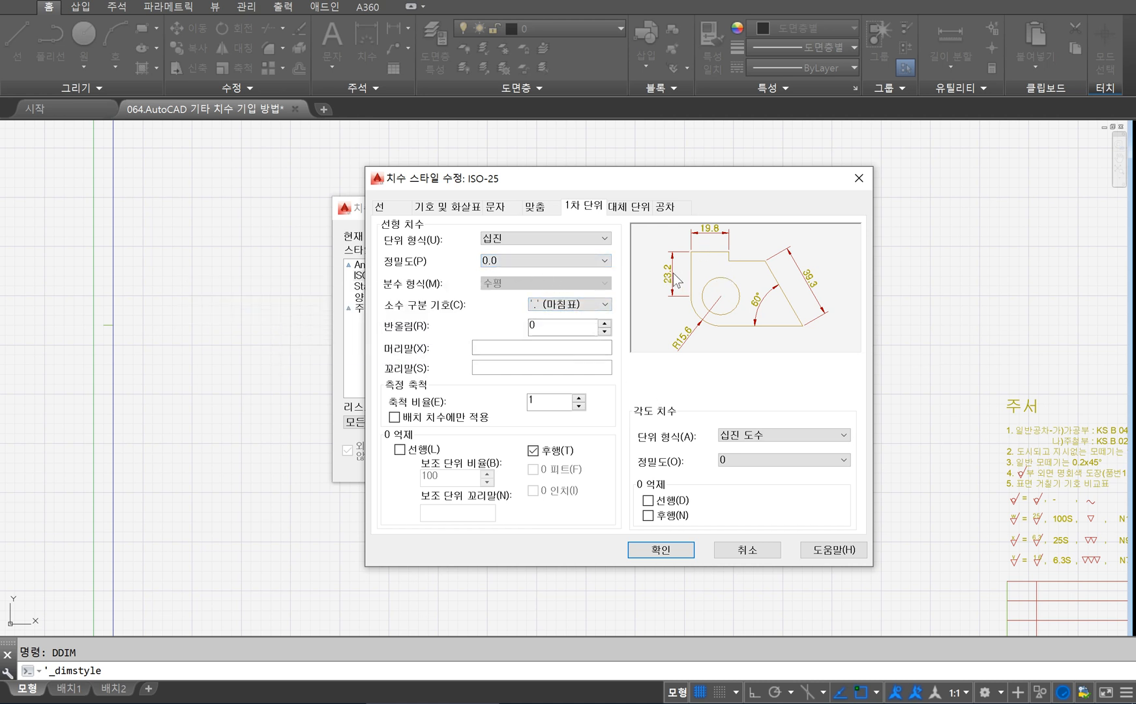
left_click(394, 210)
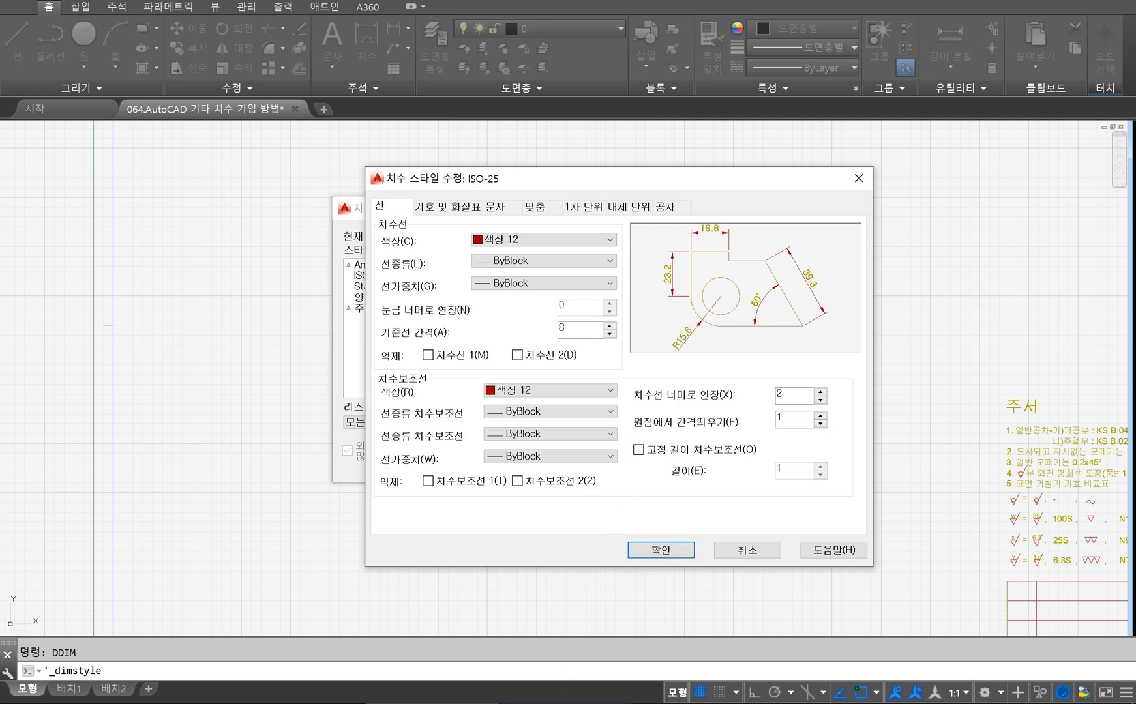
mouse_move(567, 702)
left_click(567, 646)
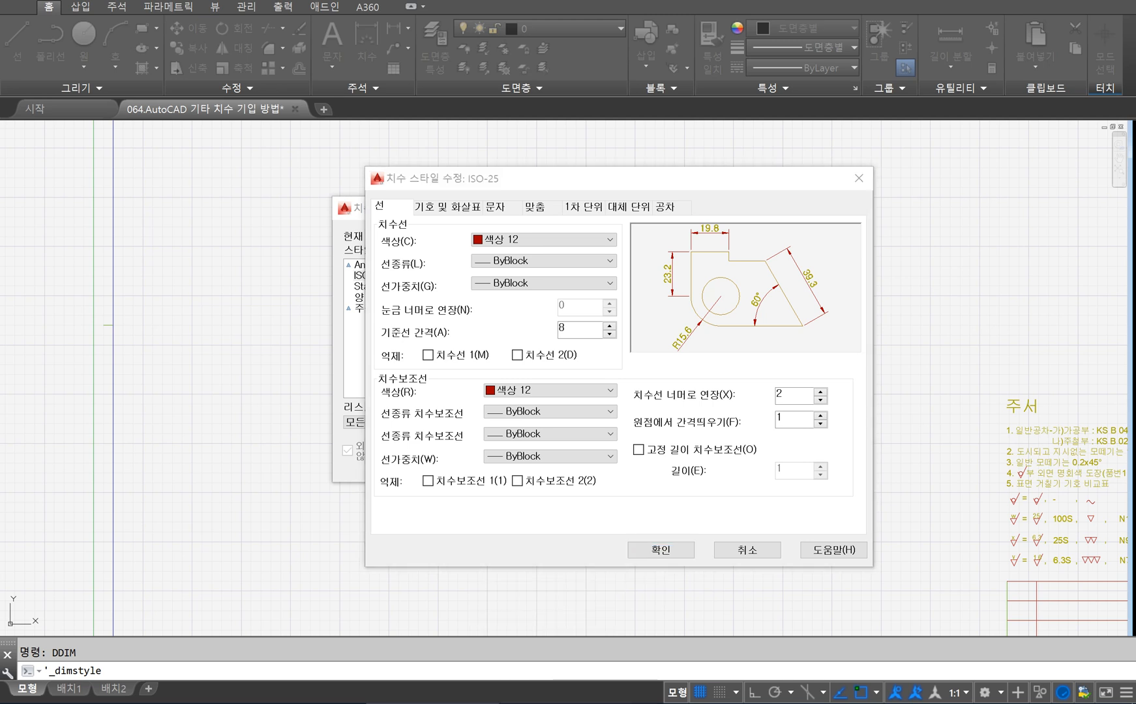